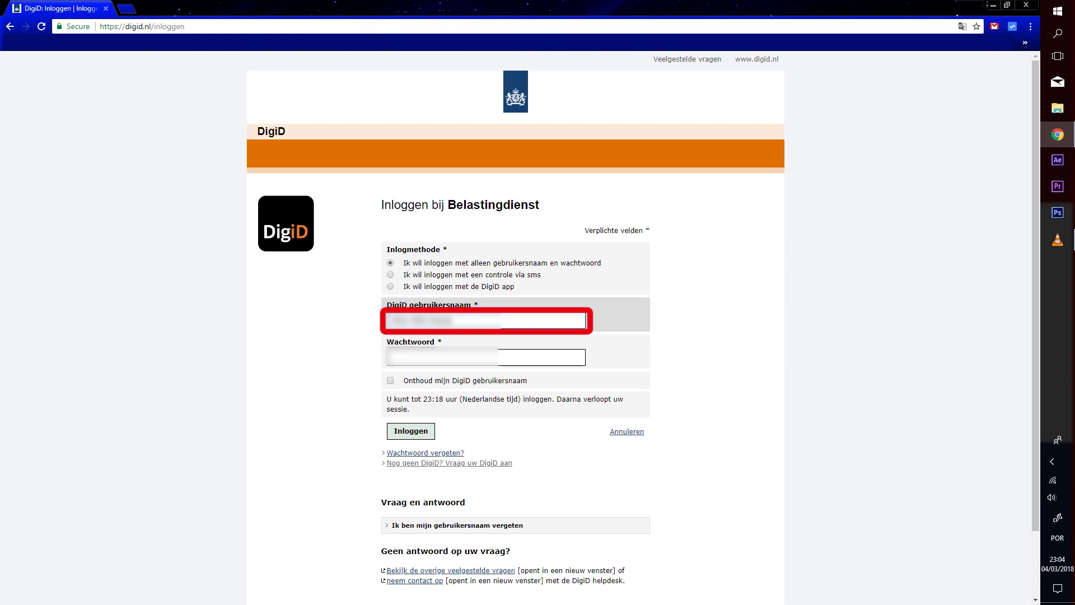
Sign in to DigiD by entering the account password
click(485, 357)
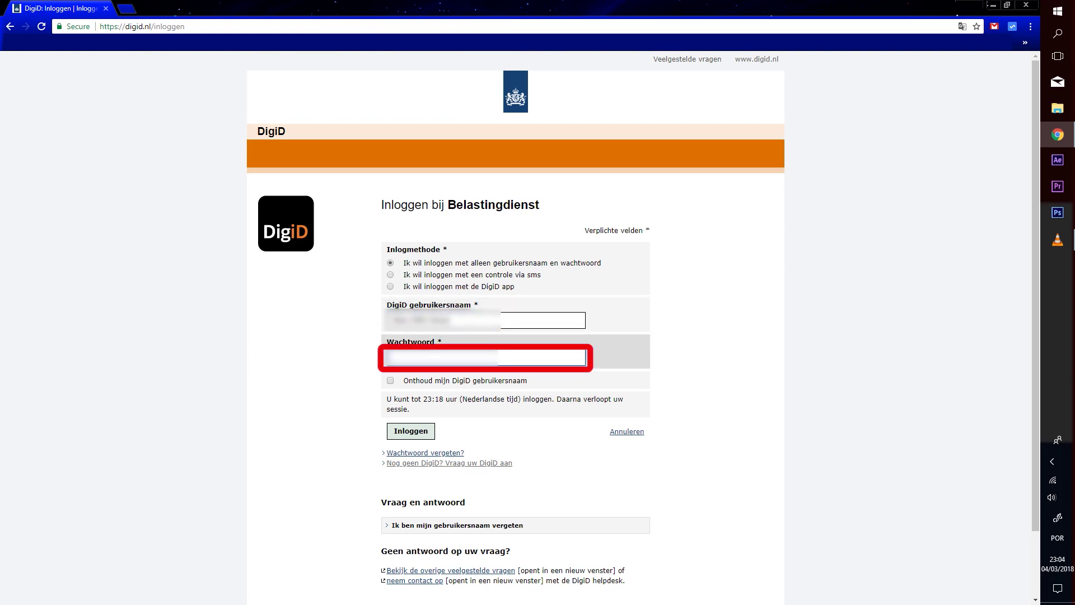
text(abcdabcd)
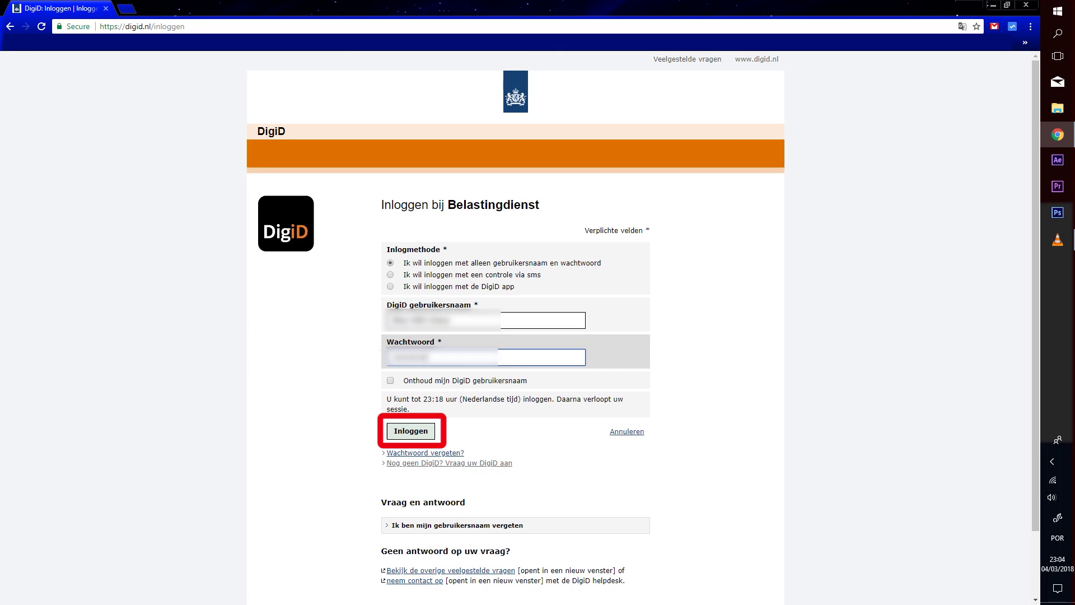
key(Return)
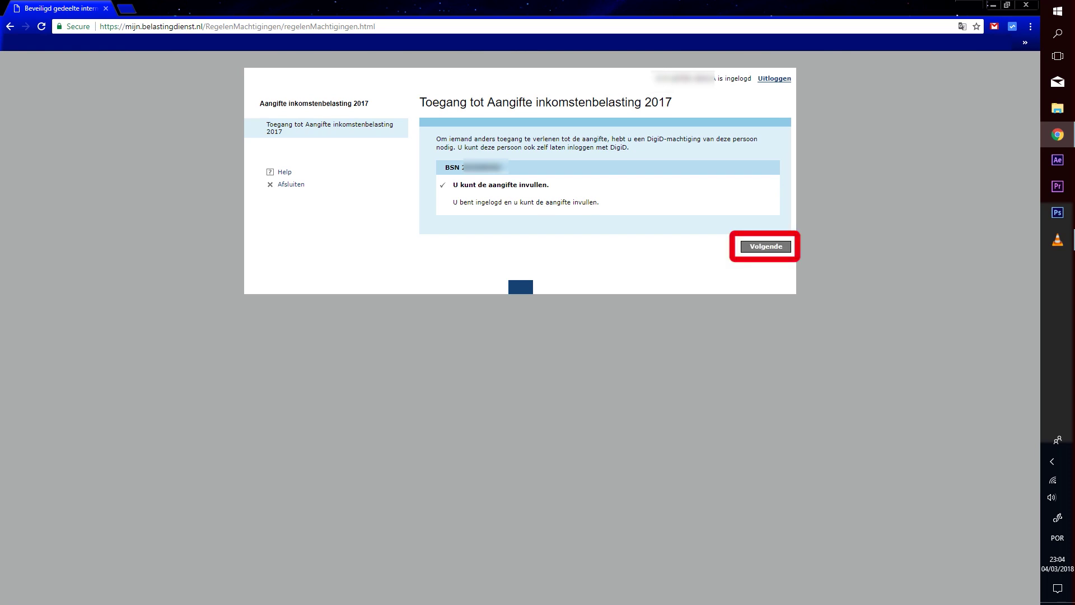
Continue into the 2017 return and start its required renewed DigiD login
click(767, 247)
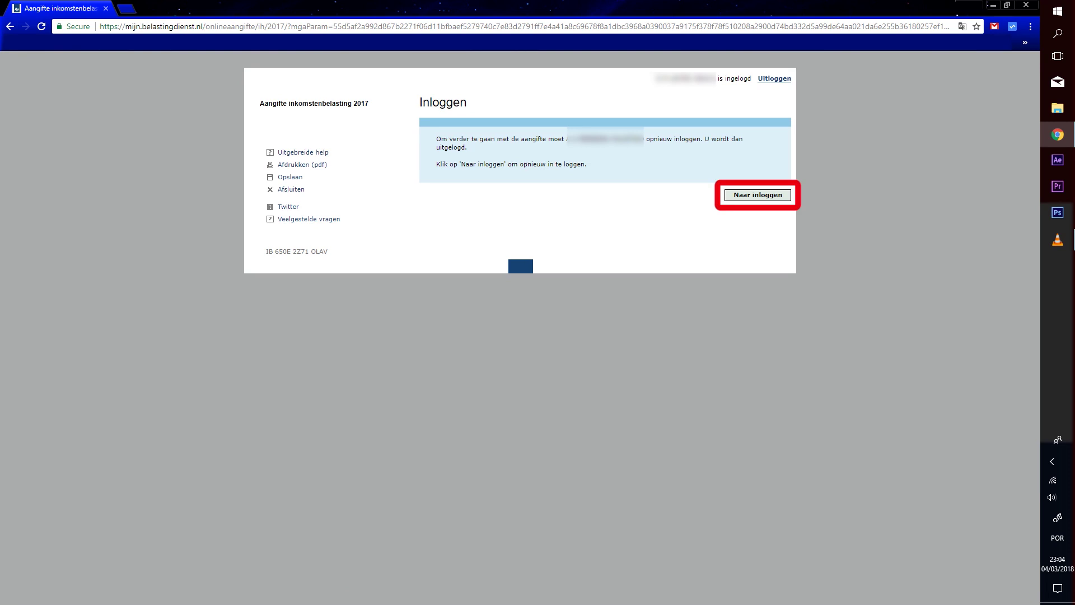
click(757, 195)
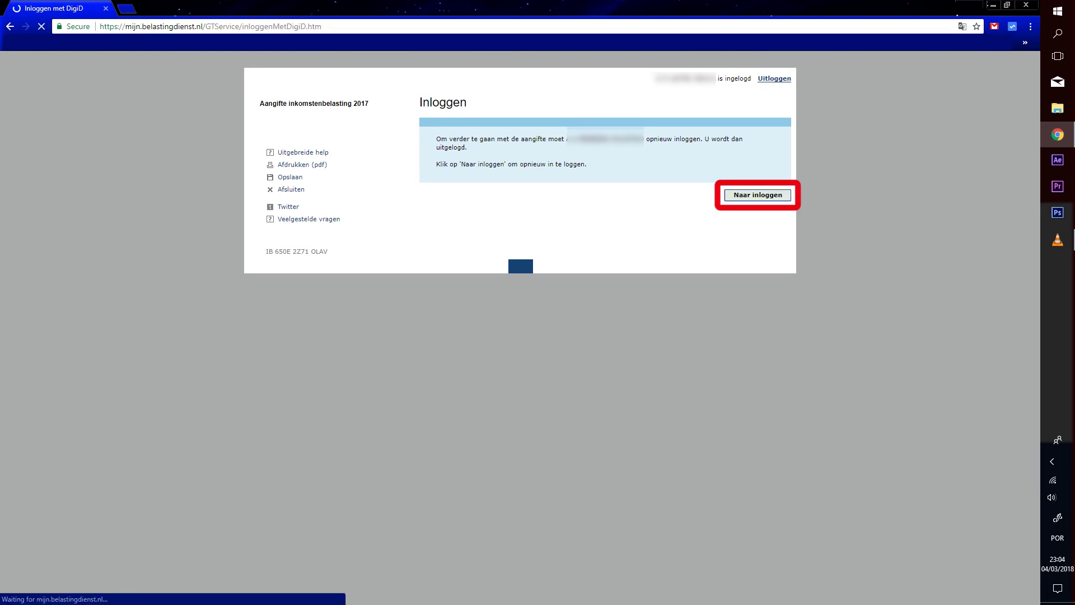
click(553, 147)
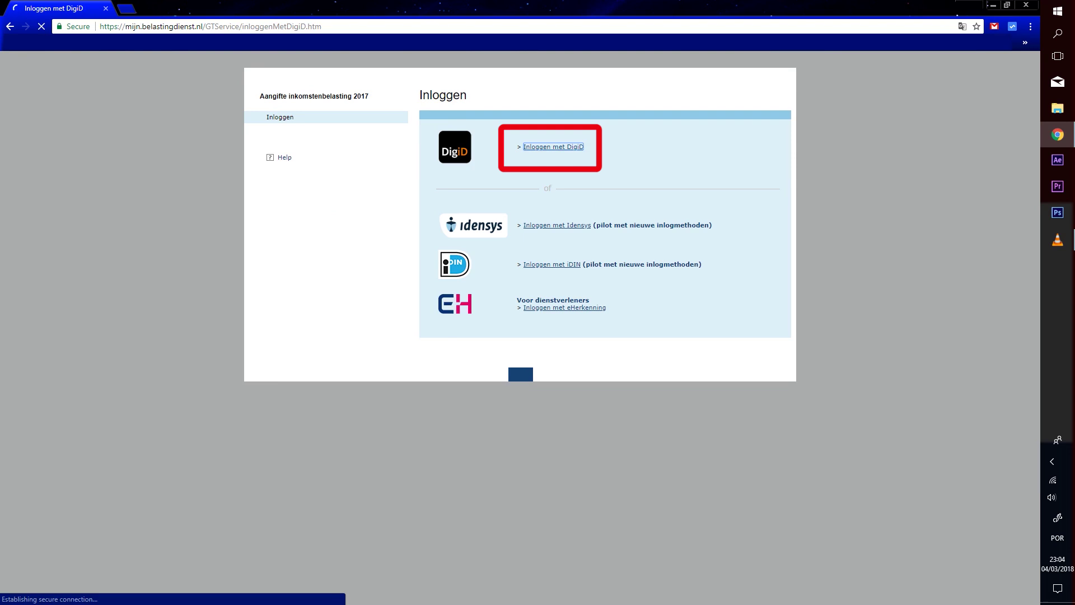
Log back in to DigiD with the account username and password
click(487, 321)
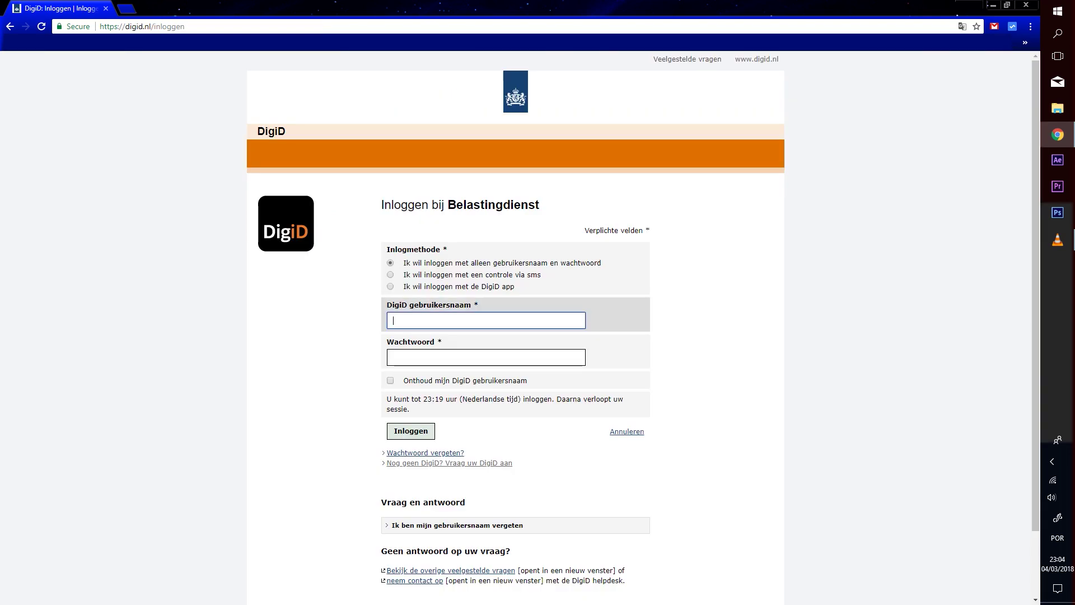
text(gebruik)
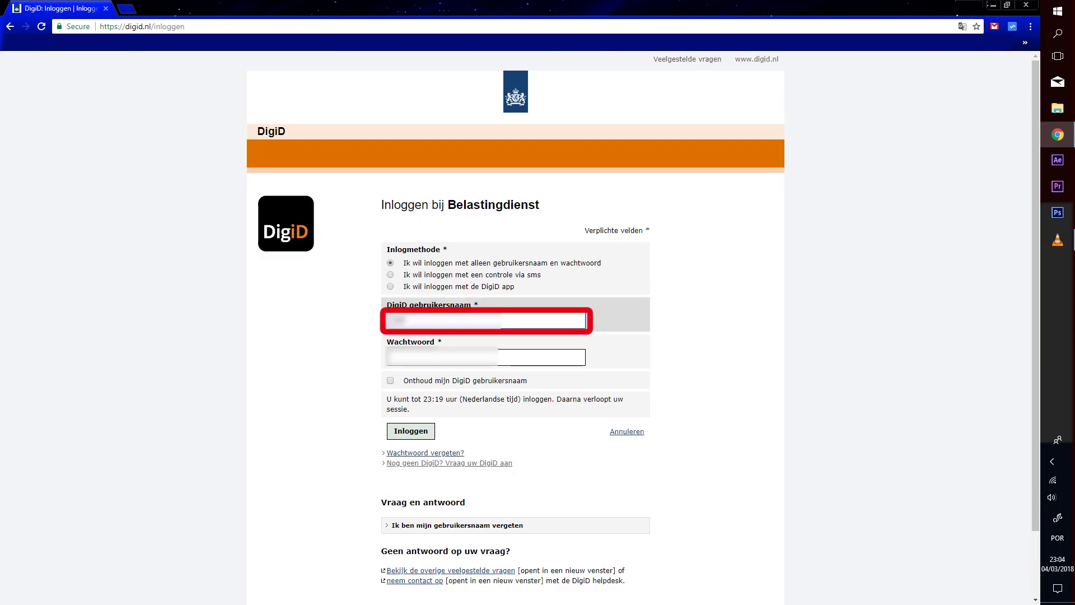
text(ersn)
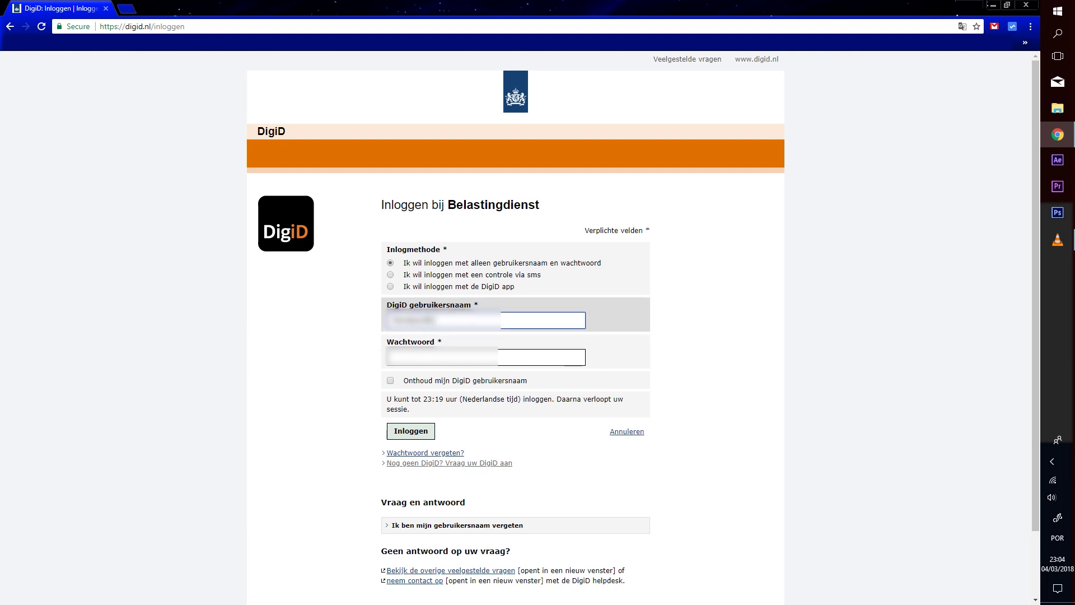
key(Tab)
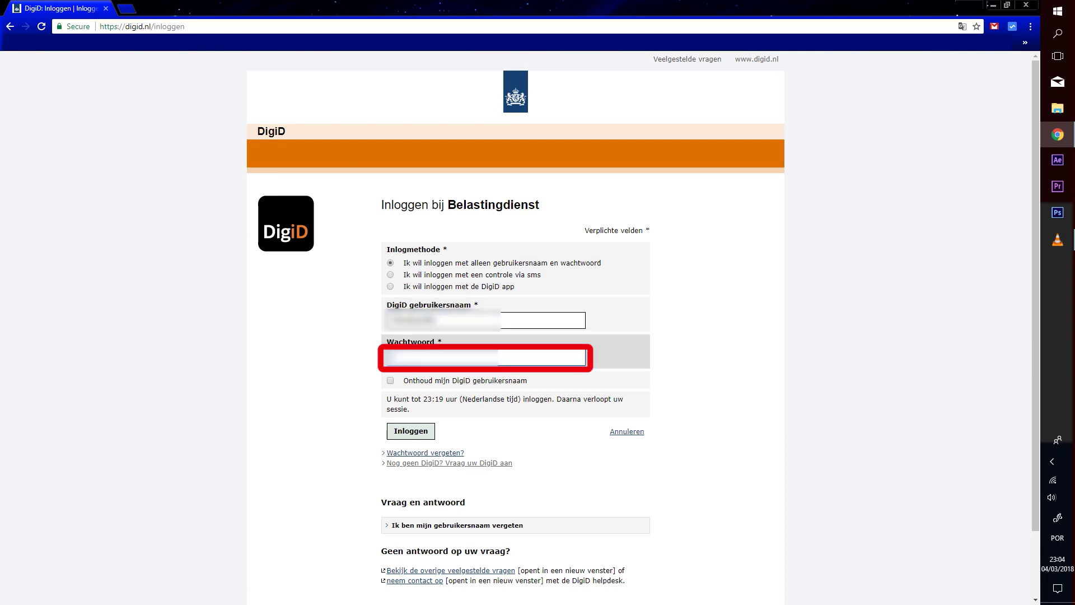
text(**************)
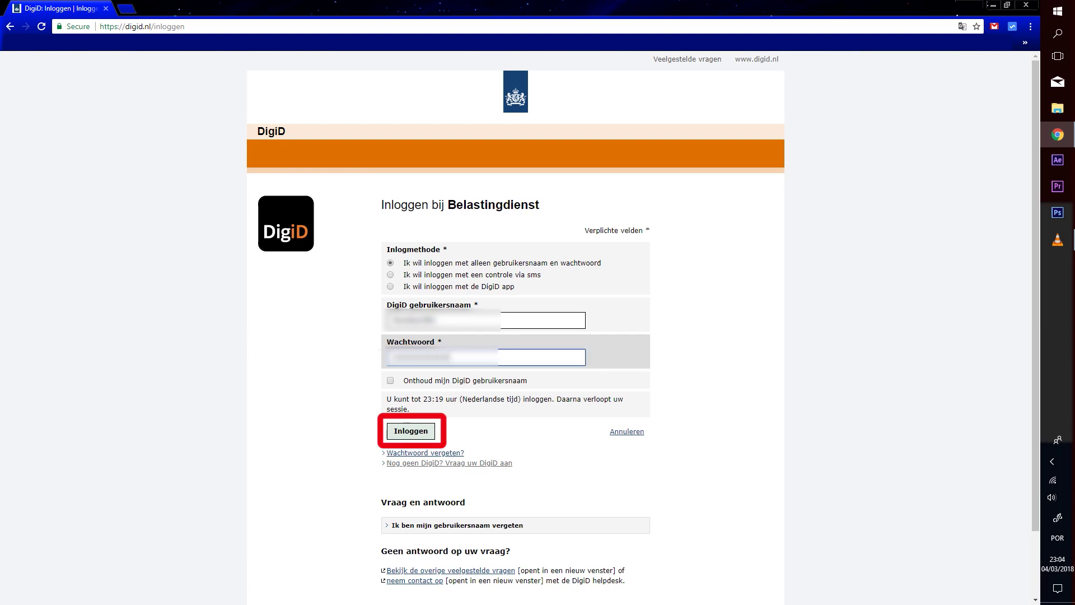
click(410, 431)
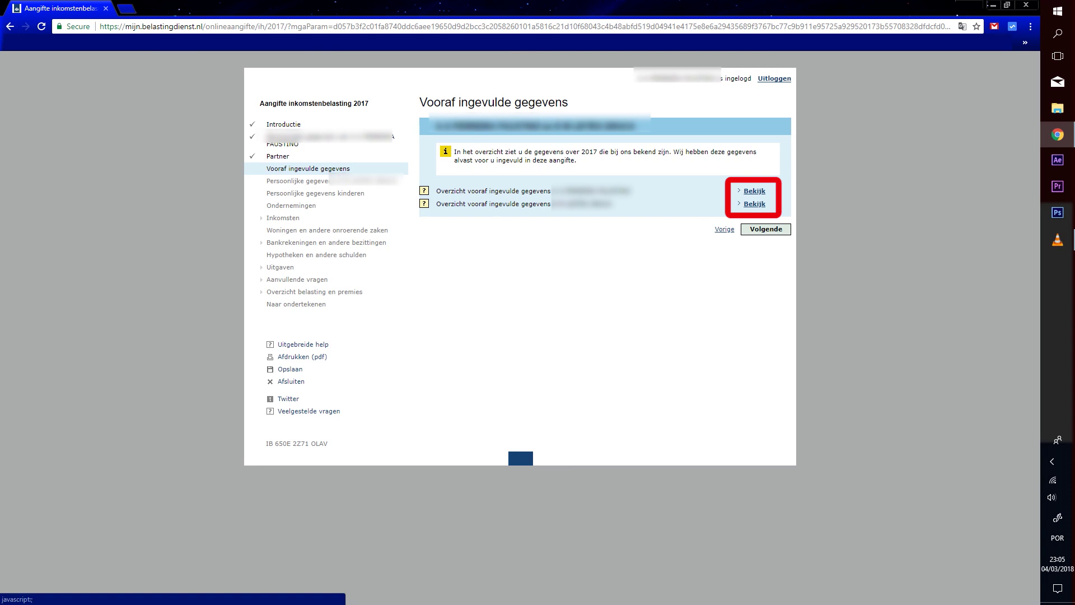
click(754, 191)
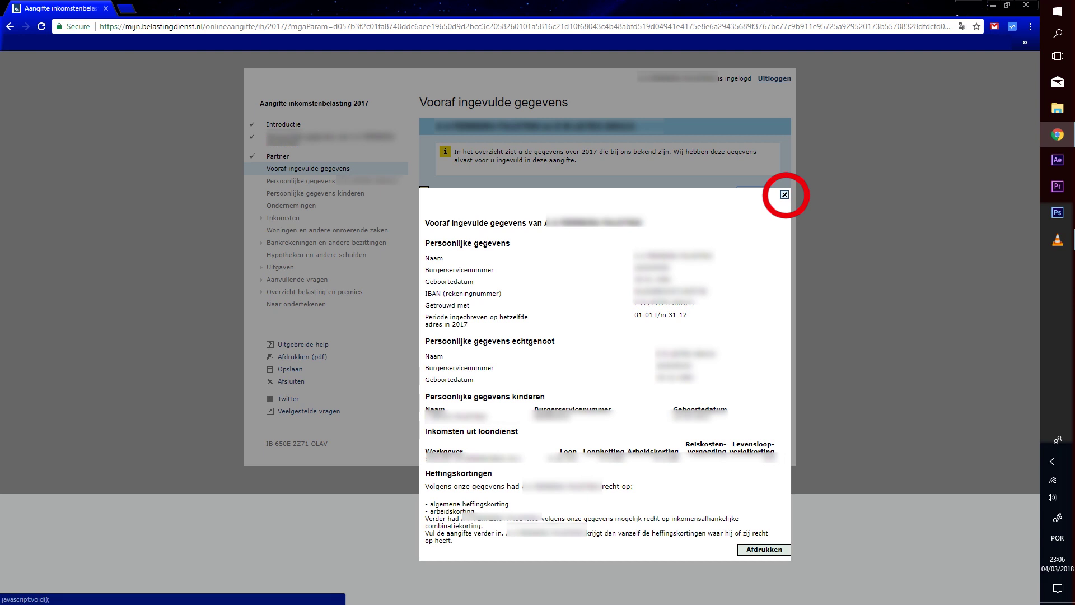
click(785, 194)
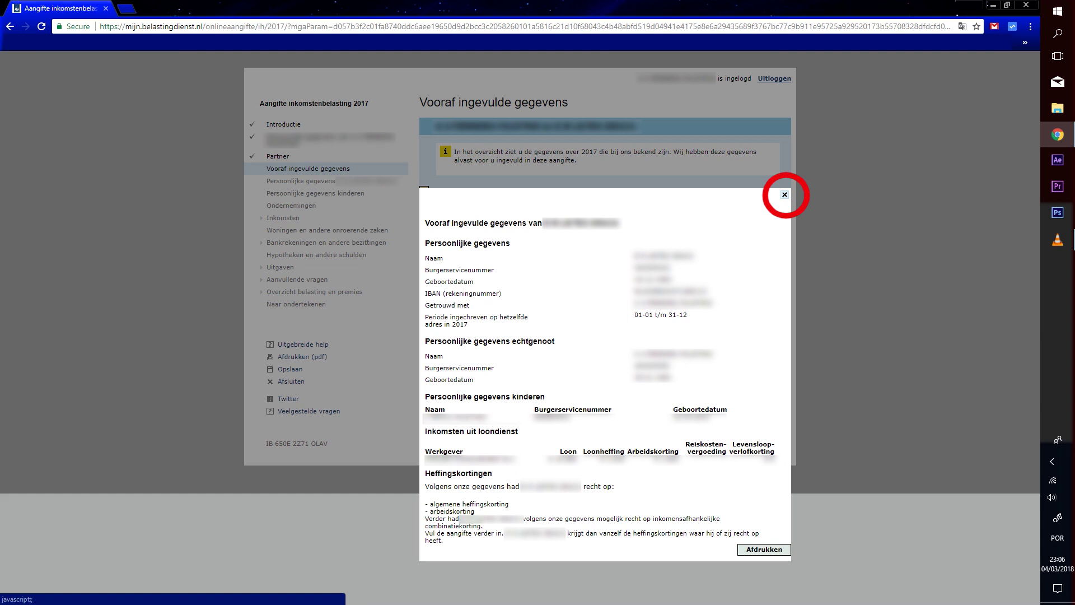
click(785, 194)
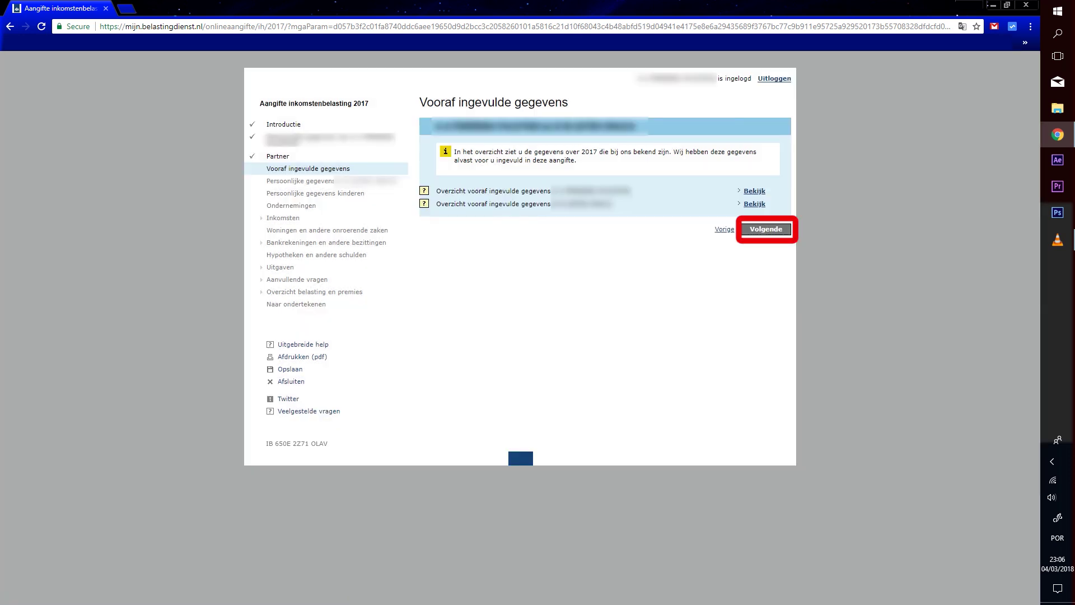
Accept the spouse's personal details and answer Nee to another child born after 1998
click(766, 229)
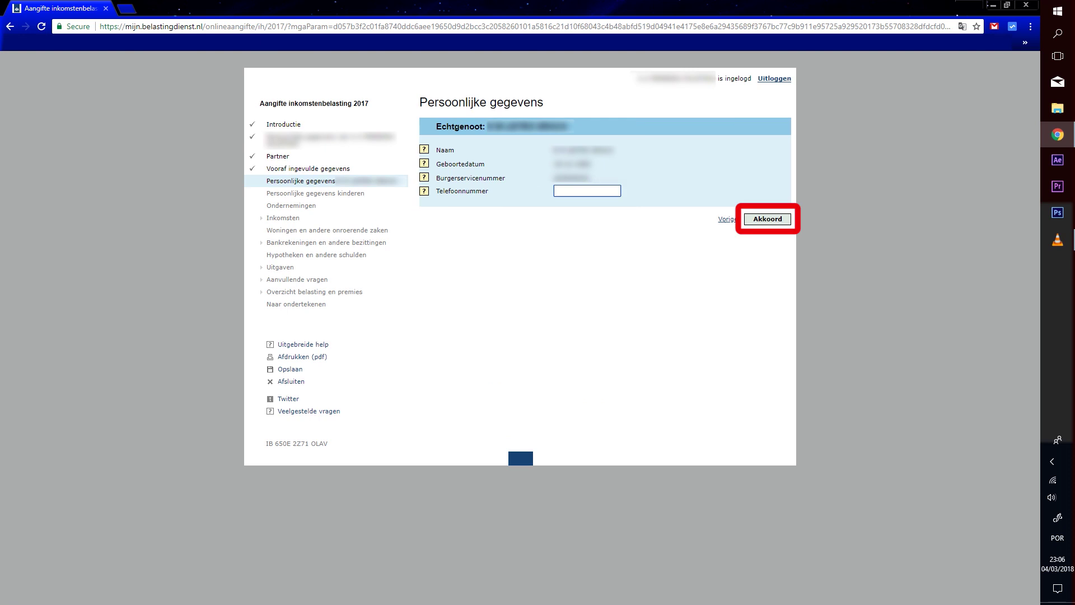
click(767, 219)
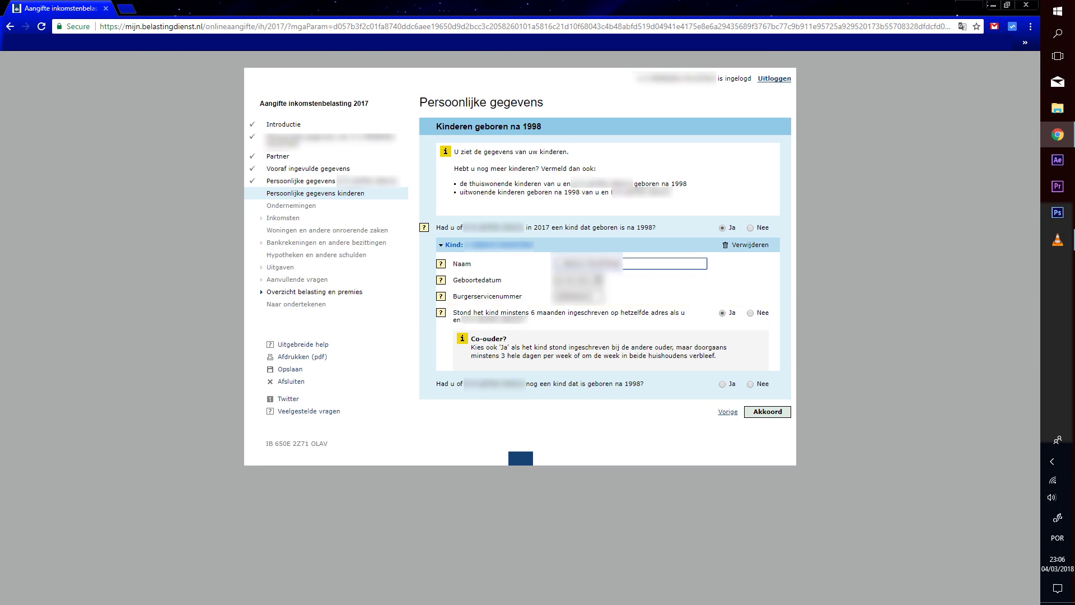
click(750, 384)
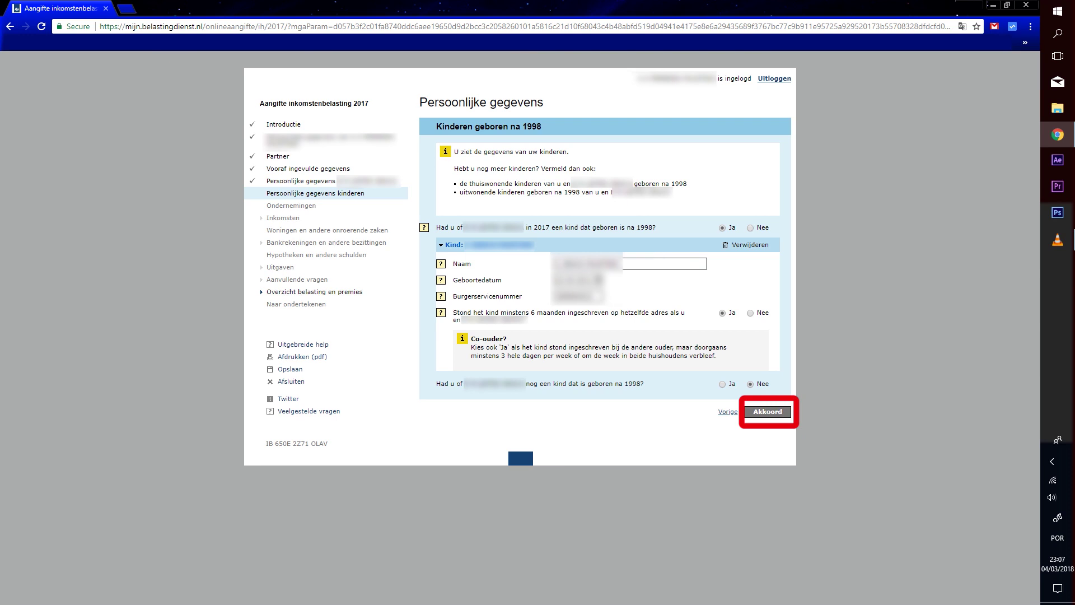
click(767, 411)
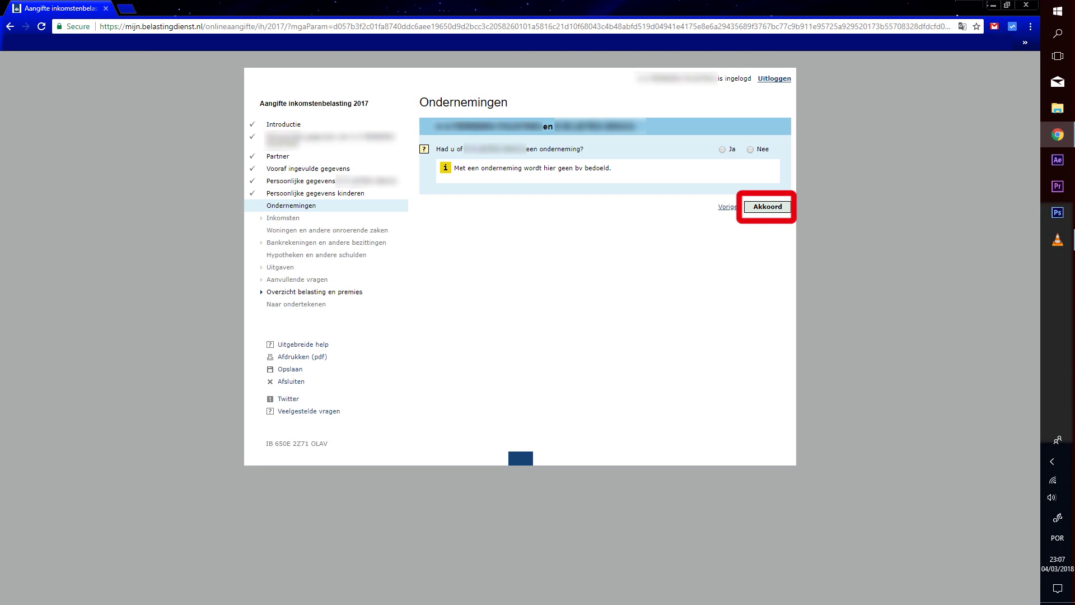
Confirm the Ondernemingen page with Akkoord to move on to Inkomsten
key(Return)
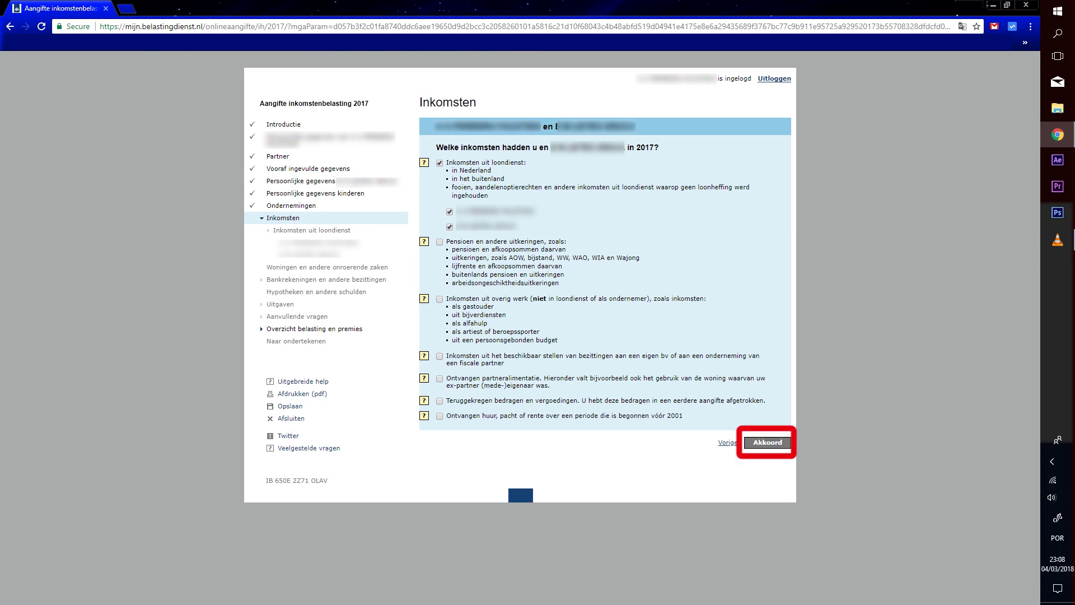
Confirm the income types, then answer Nee to public-transport commuting and another employer for the first employer
click(767, 443)
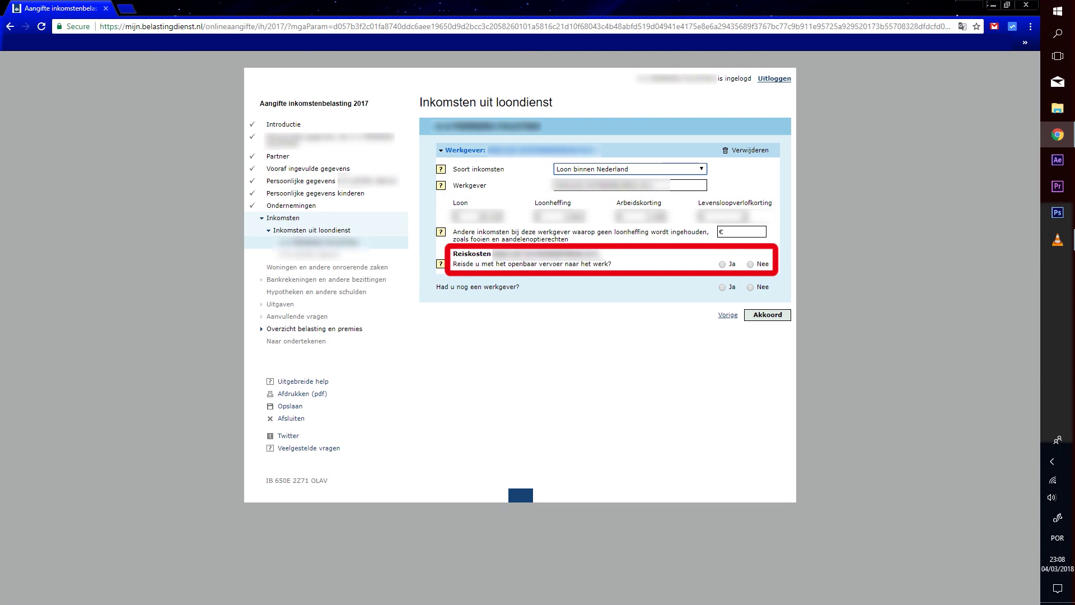
click(750, 264)
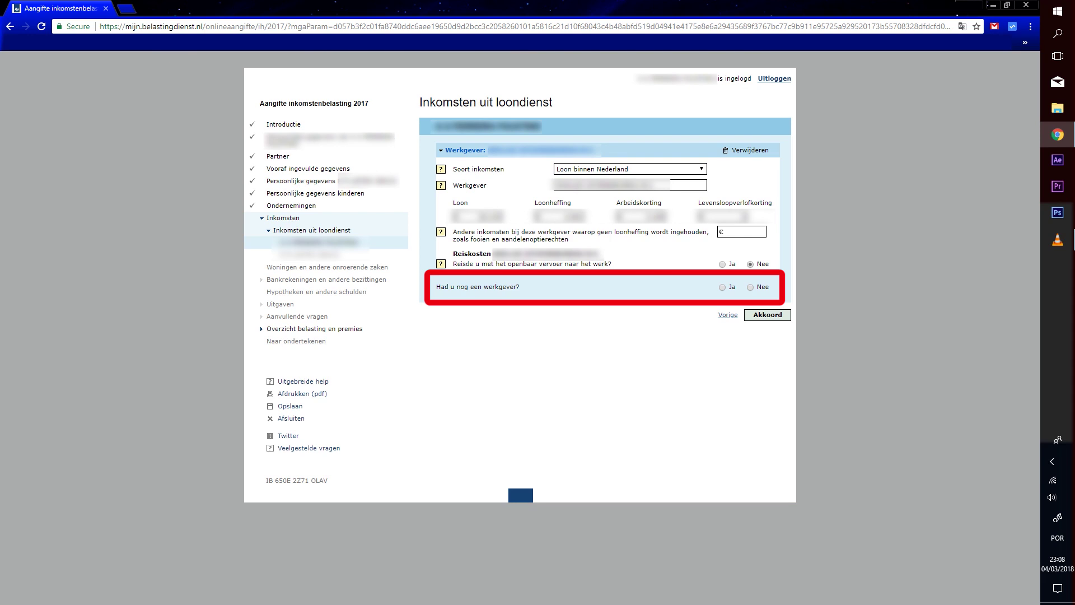
click(751, 287)
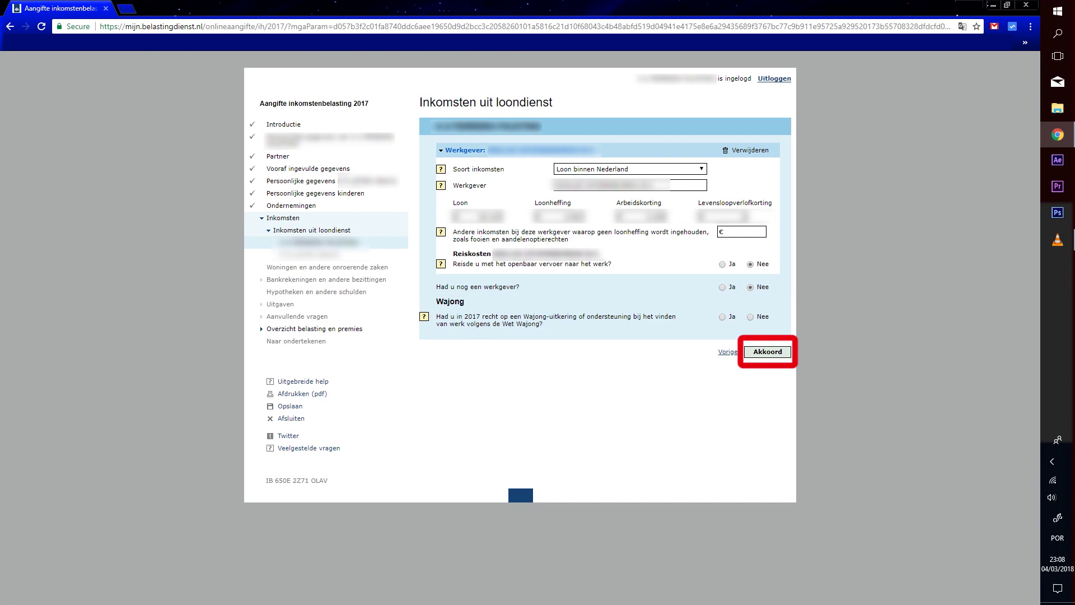
click(768, 352)
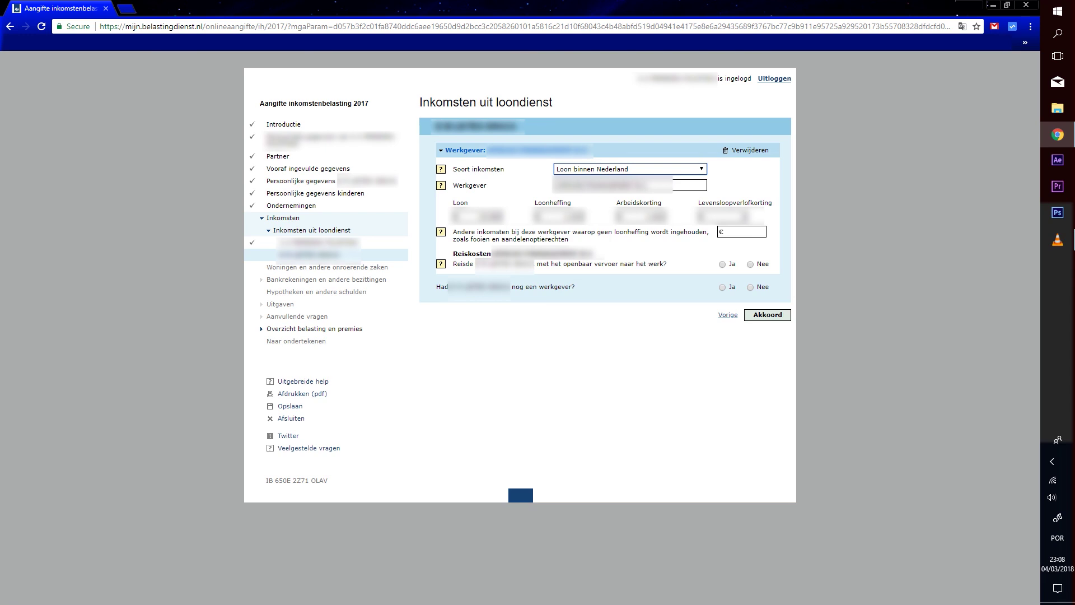
For the second employer, answer Ja to public-transport commuting and Nee to another employer
click(722, 264)
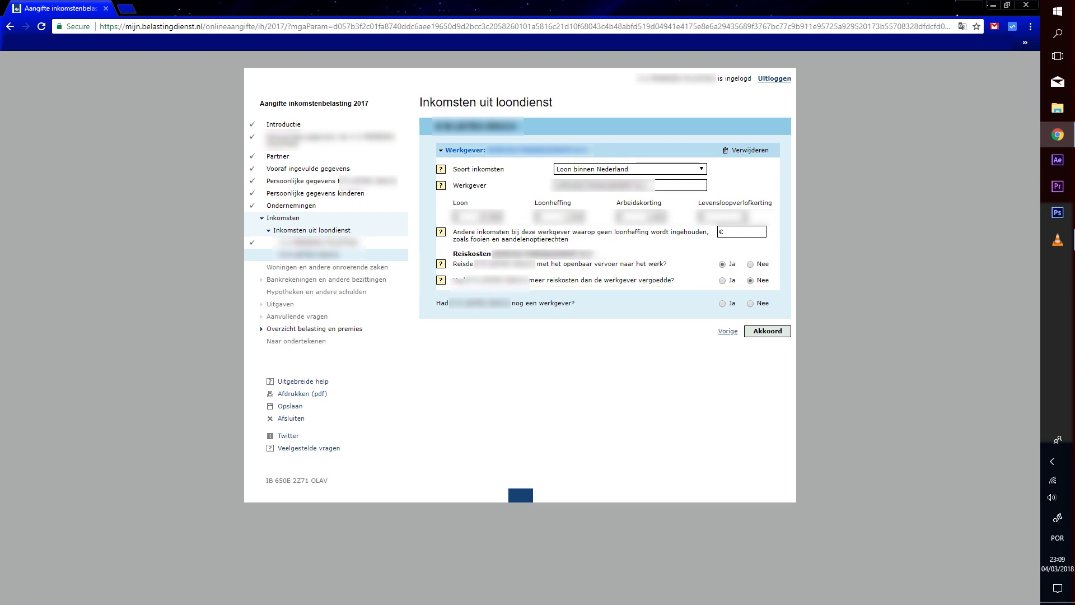
click(750, 303)
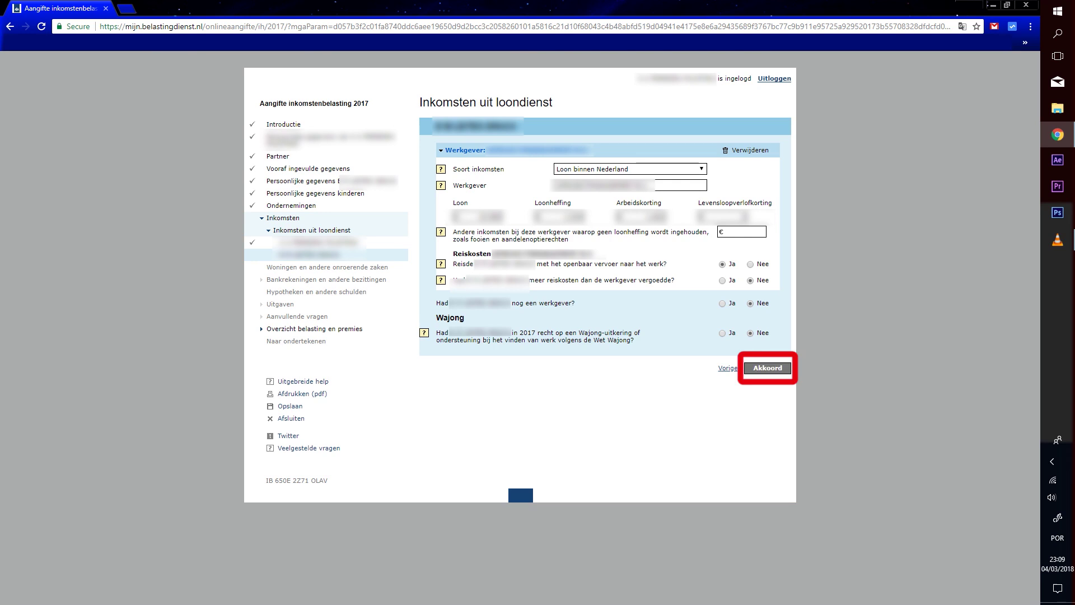
key(Return)
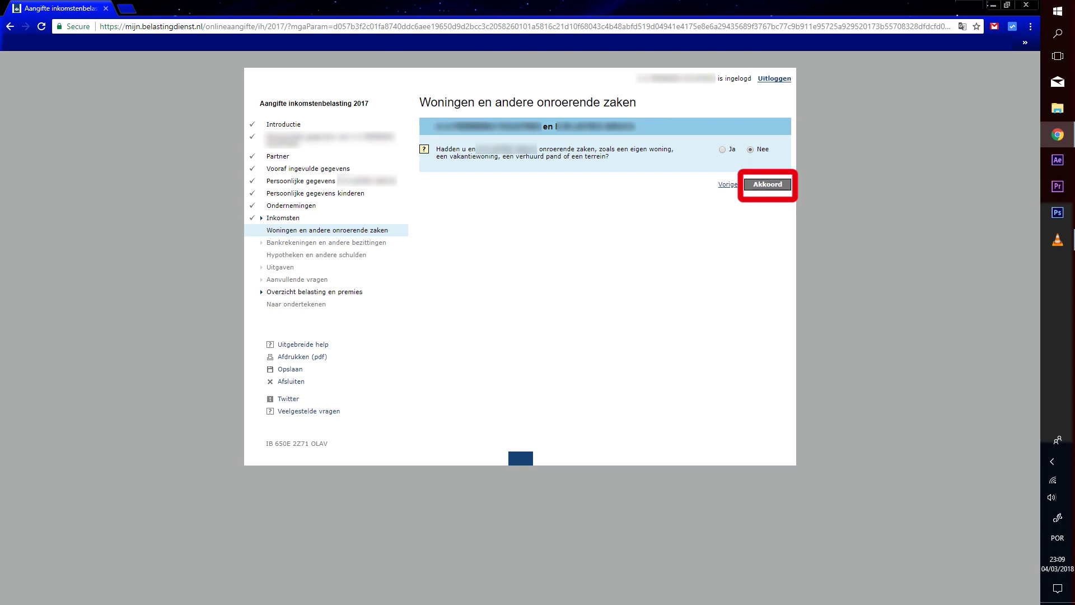
Confirm no real estate, then answer Nee to the €50.000 assets and foreign savings-interest questions
click(768, 184)
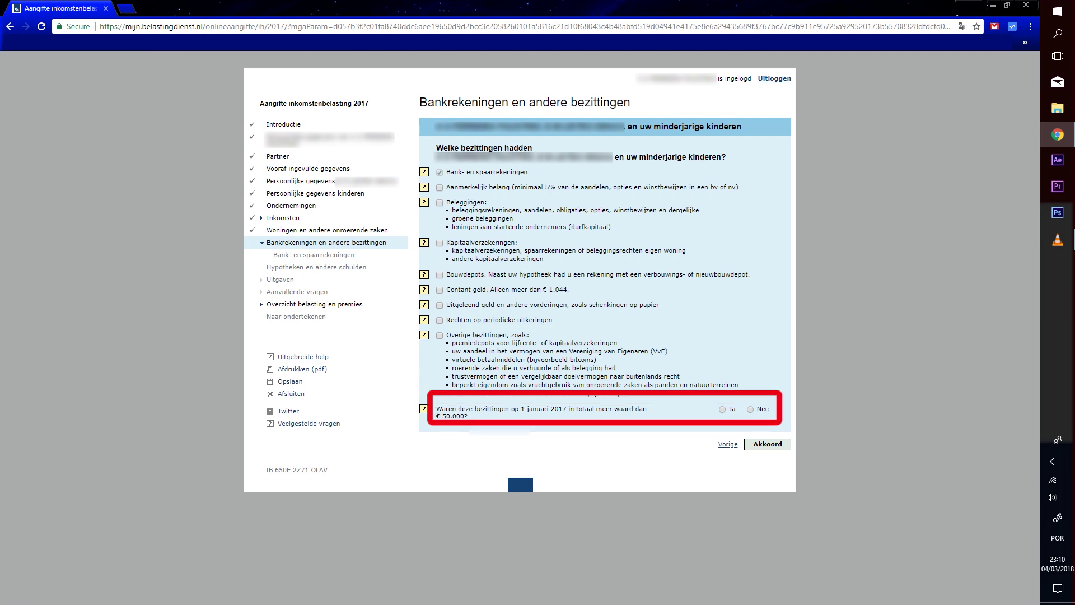
click(750, 410)
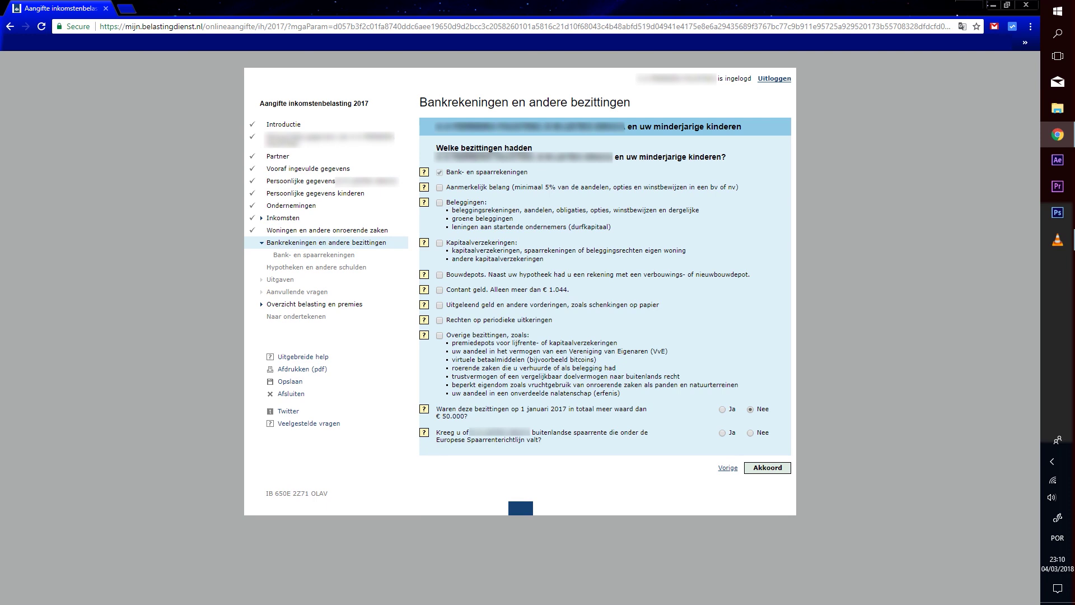
click(750, 432)
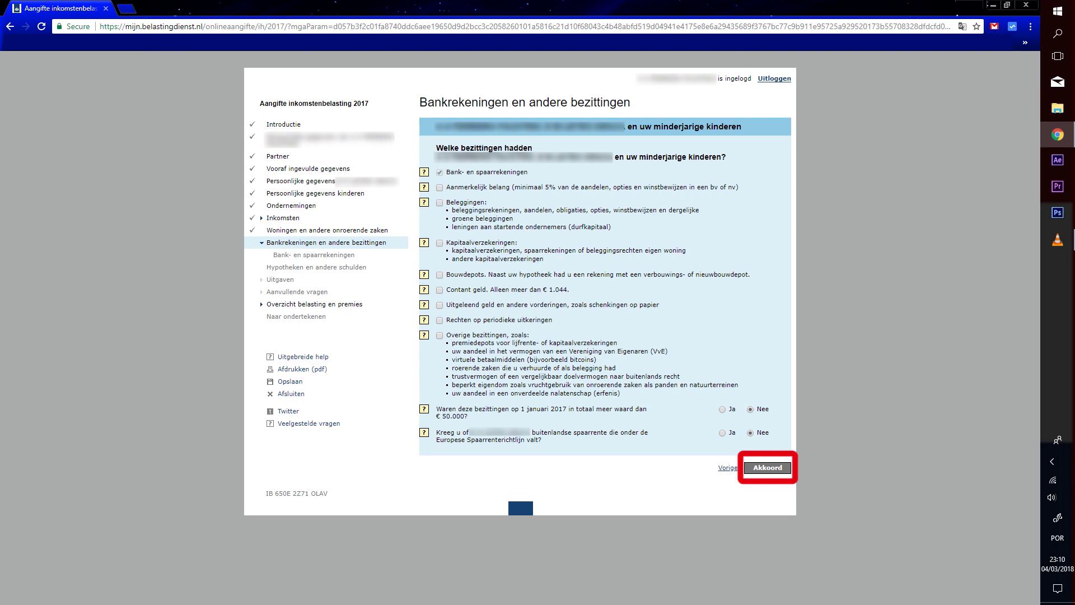
click(767, 467)
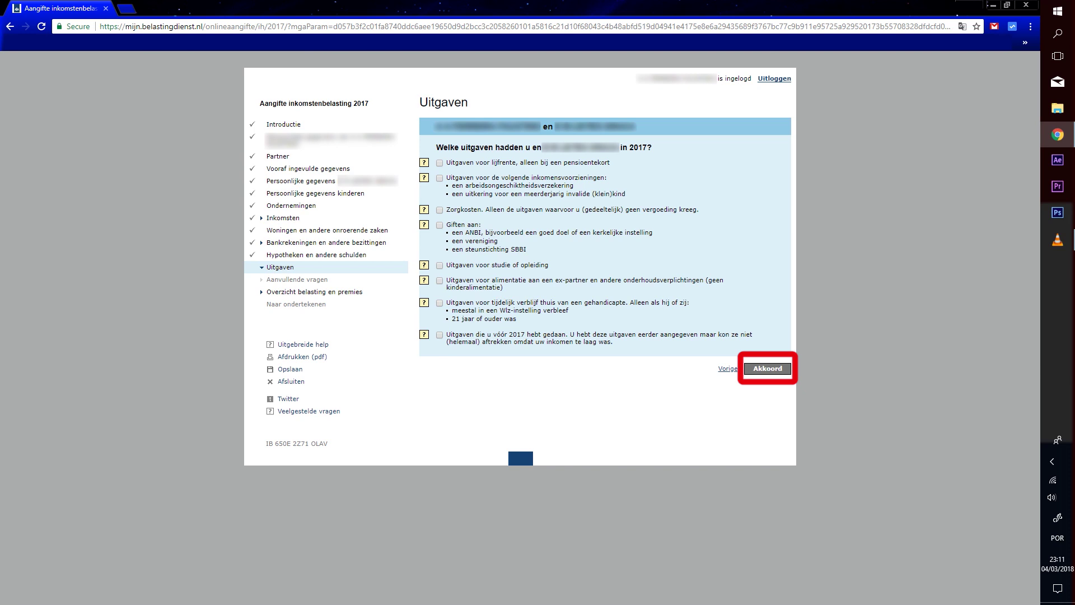
Accept Uitgaven and Aanvullende vragen with no items ticked
click(768, 368)
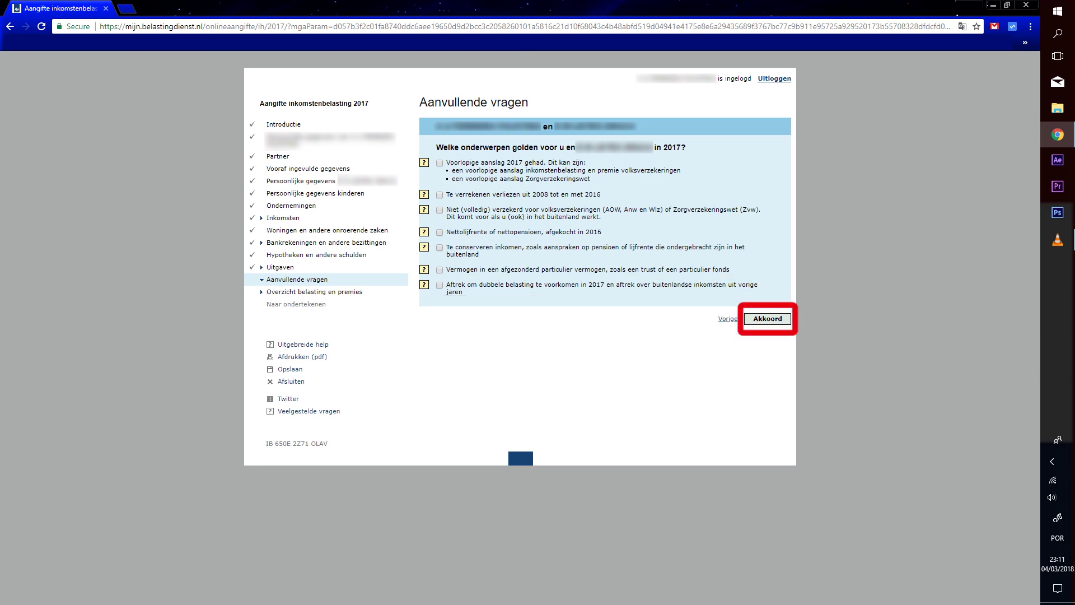
click(768, 319)
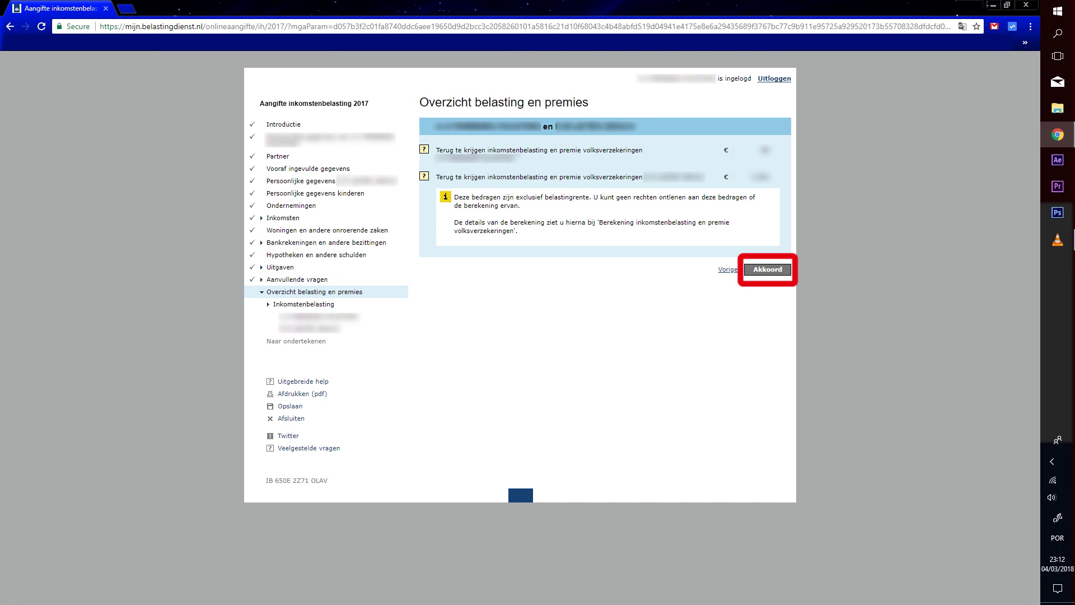
Accept the tax overview and both partners' Berekening pages
click(767, 269)
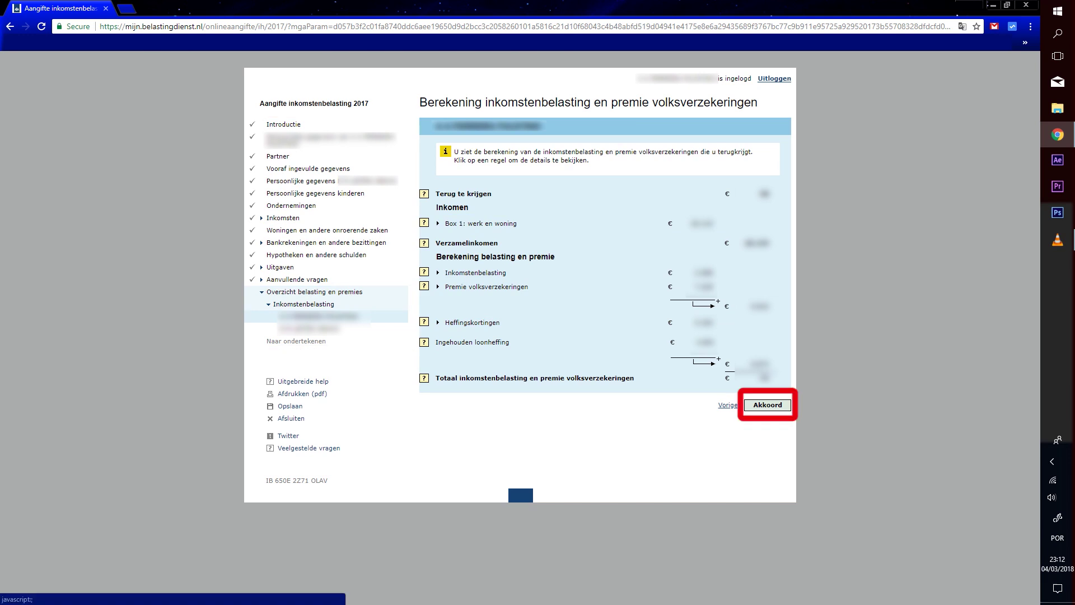
click(767, 405)
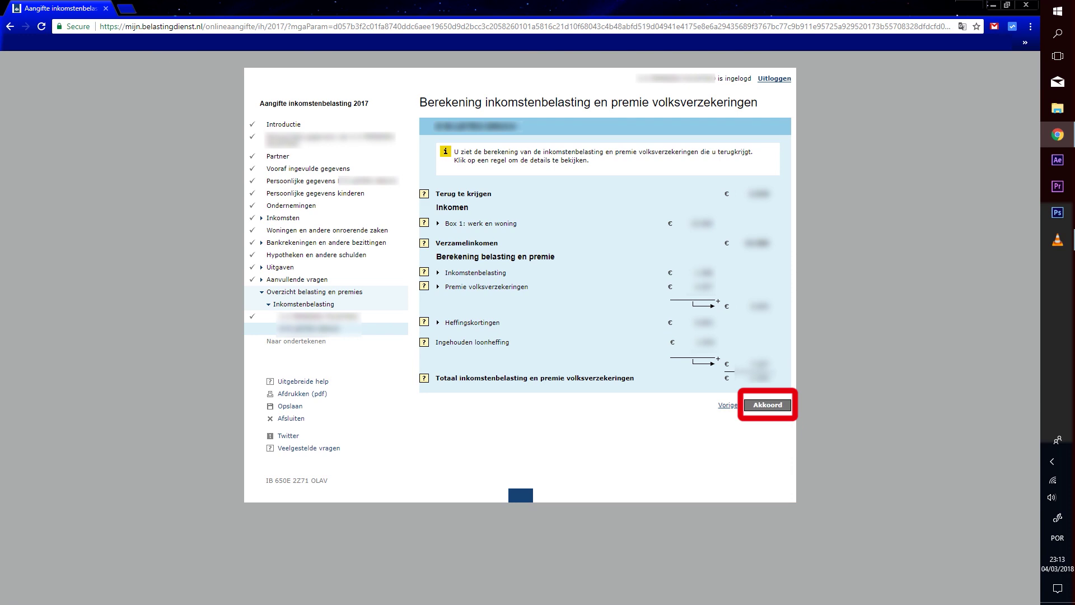
click(768, 405)
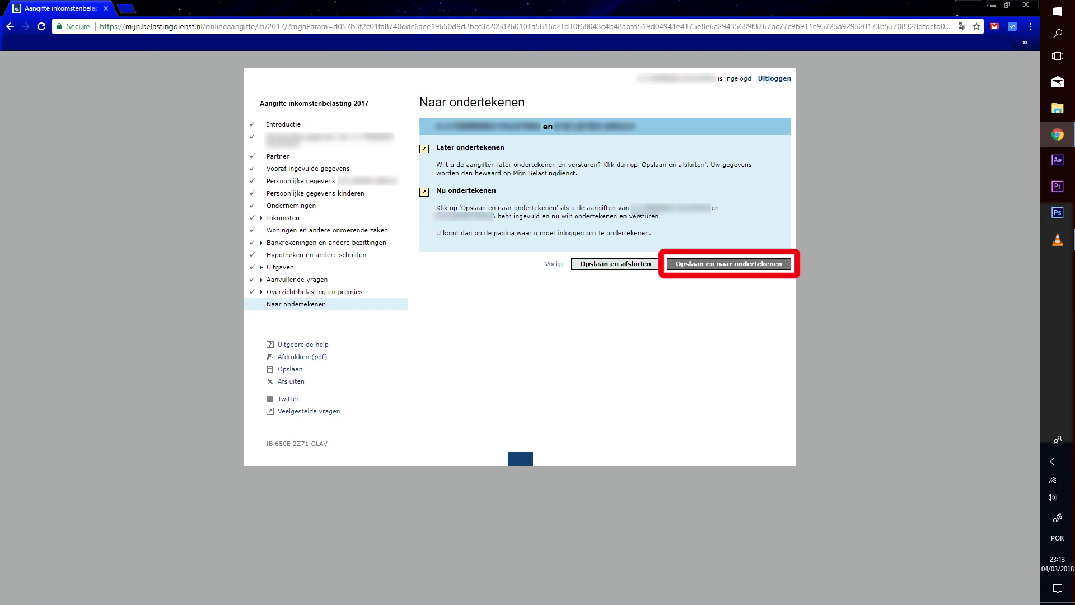
Save the return for signing and log in to DigiD with the account username and password
click(729, 264)
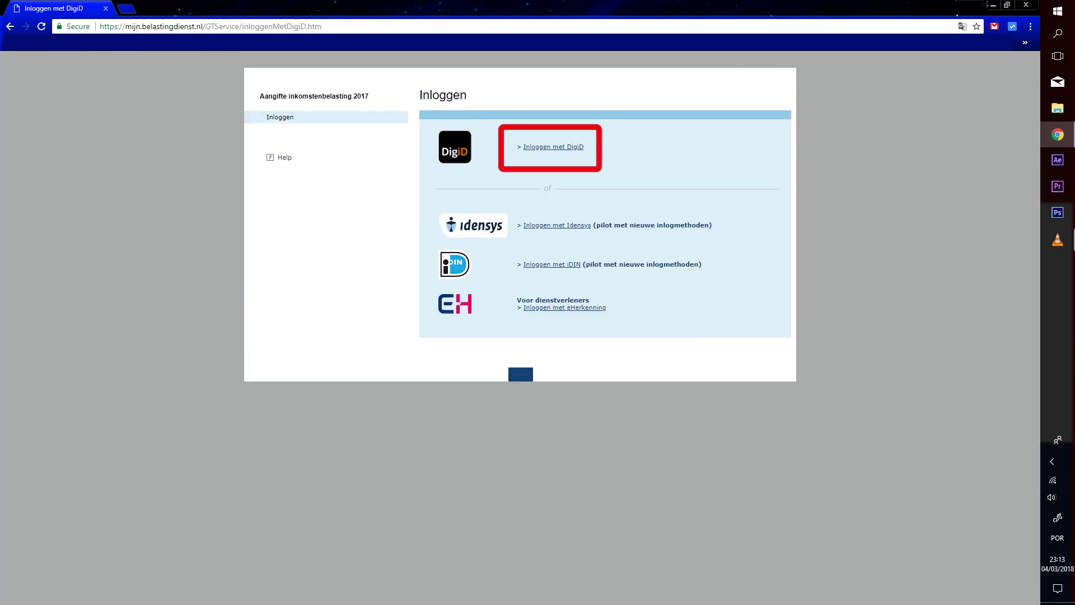
click(554, 146)
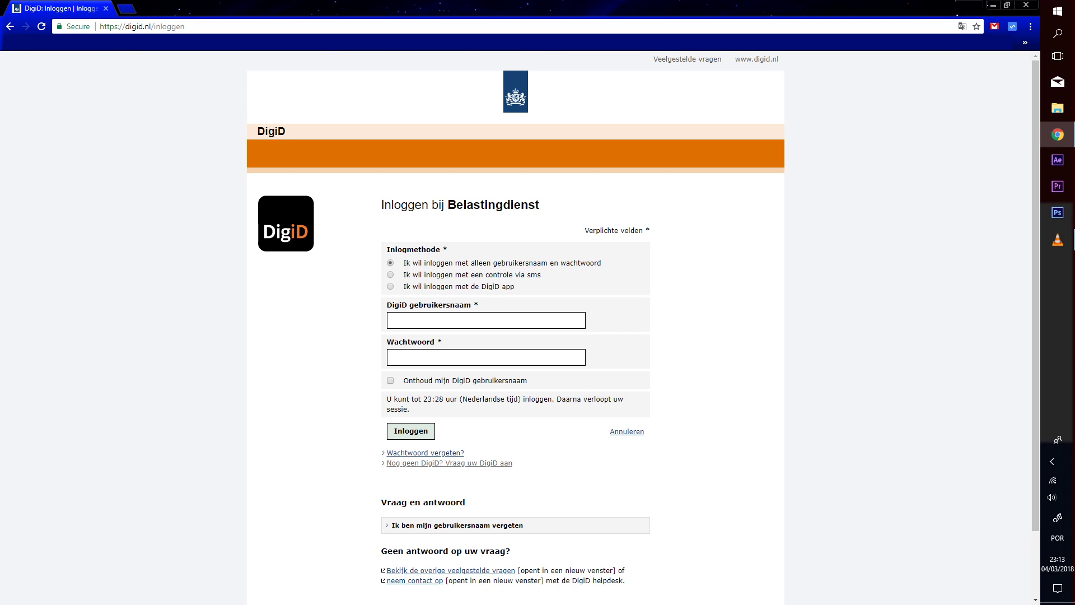
click(487, 321)
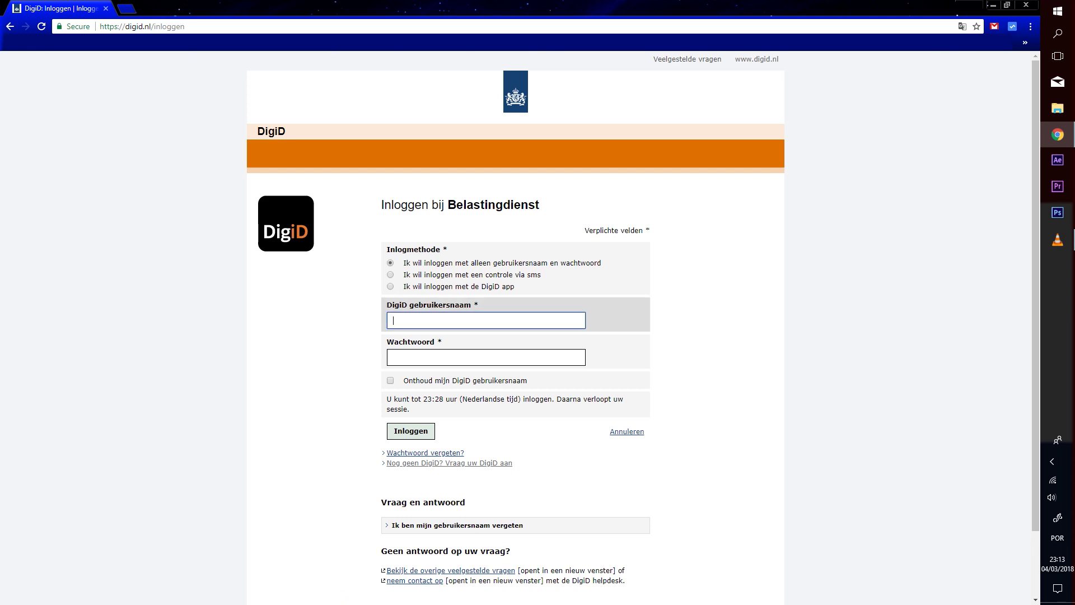
text(user)
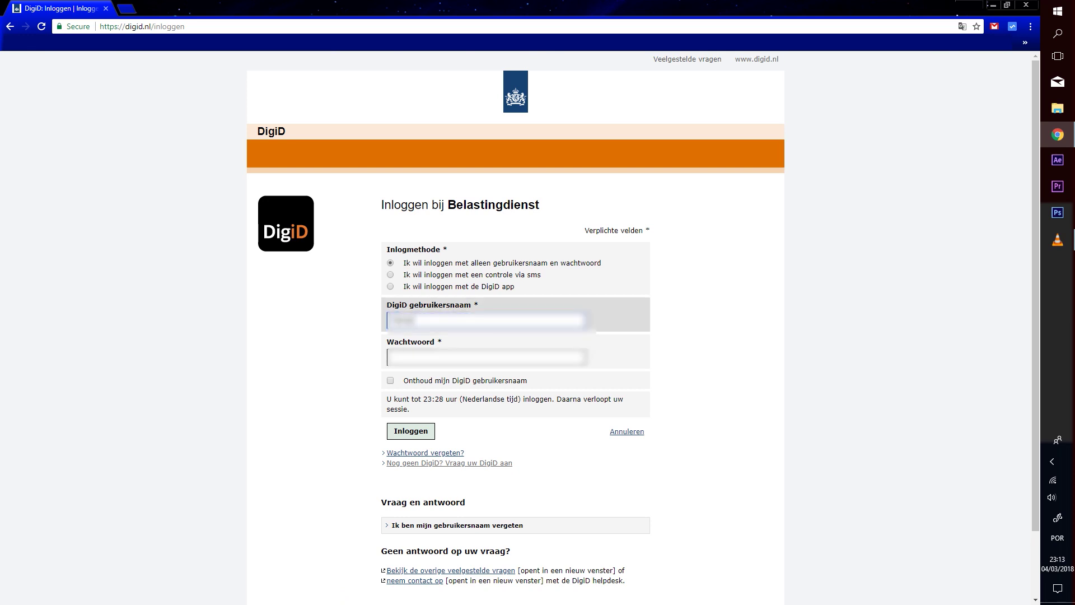
text(name123)
key(Tab)
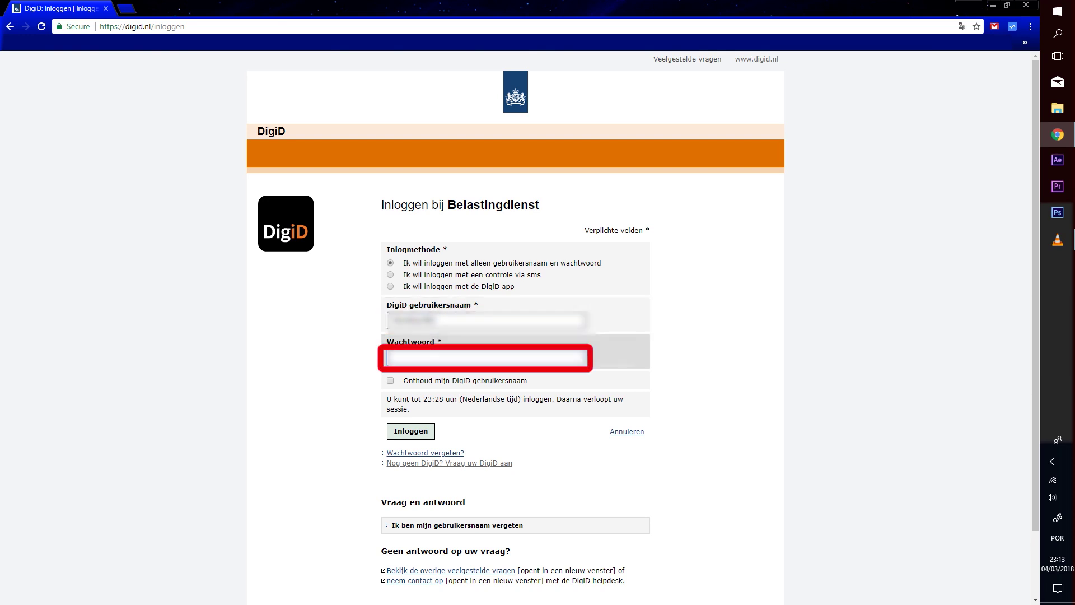
text(*********)
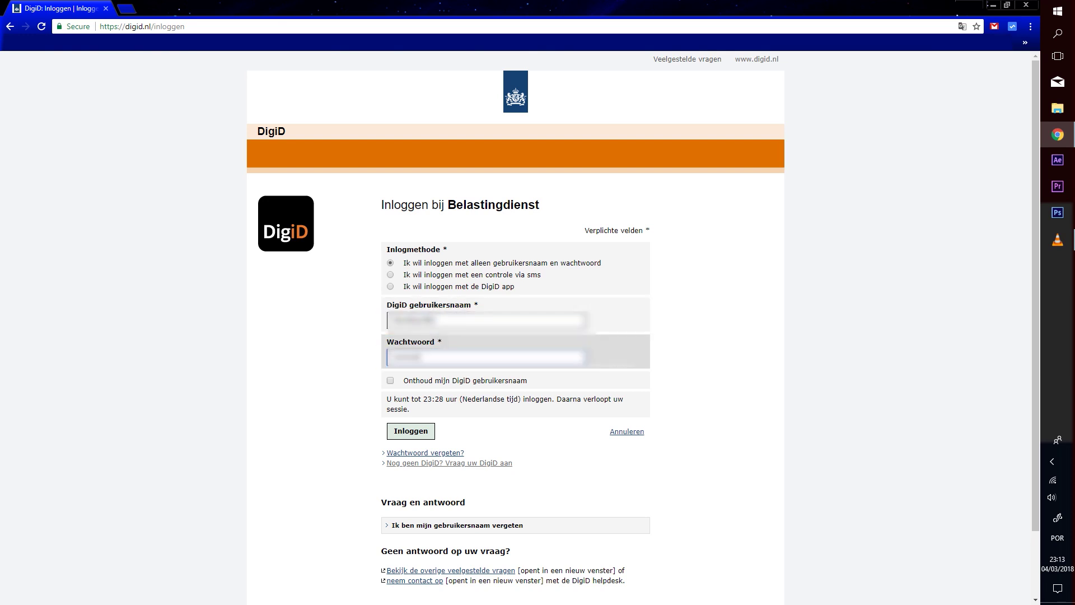
text(******)
key(Tab)
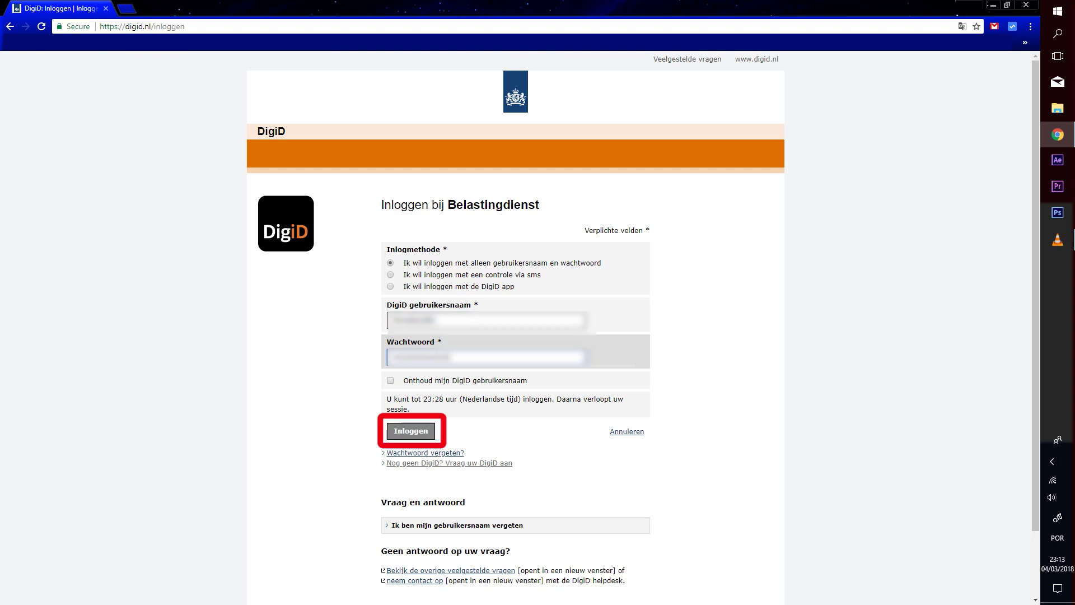
key(Return)
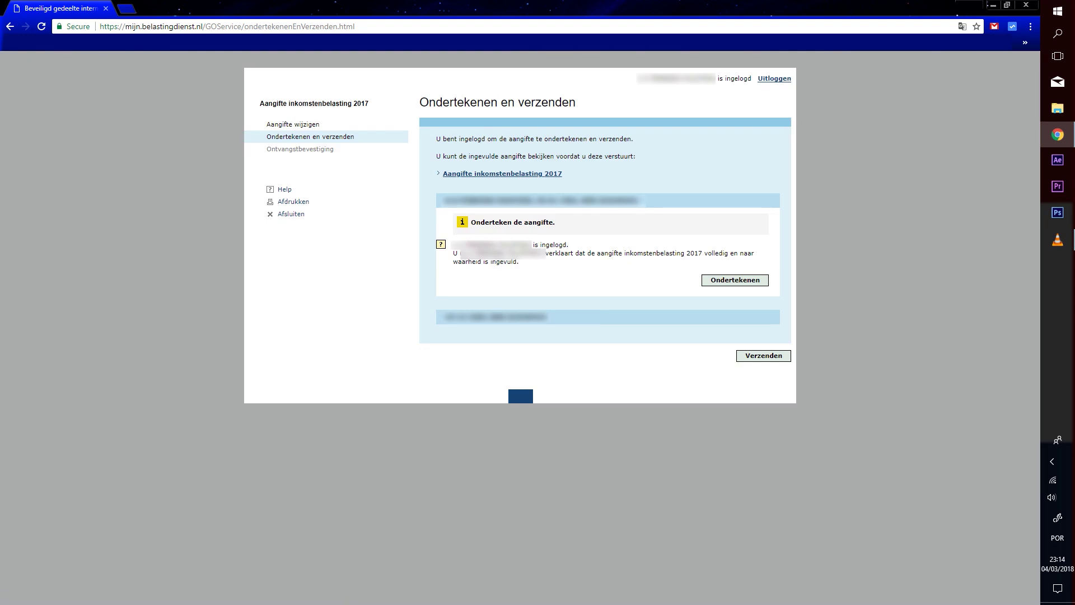
Sign the filer's return and choose 'Deze persoon logt zelf in met DigiD' for the partner
key(Tab)
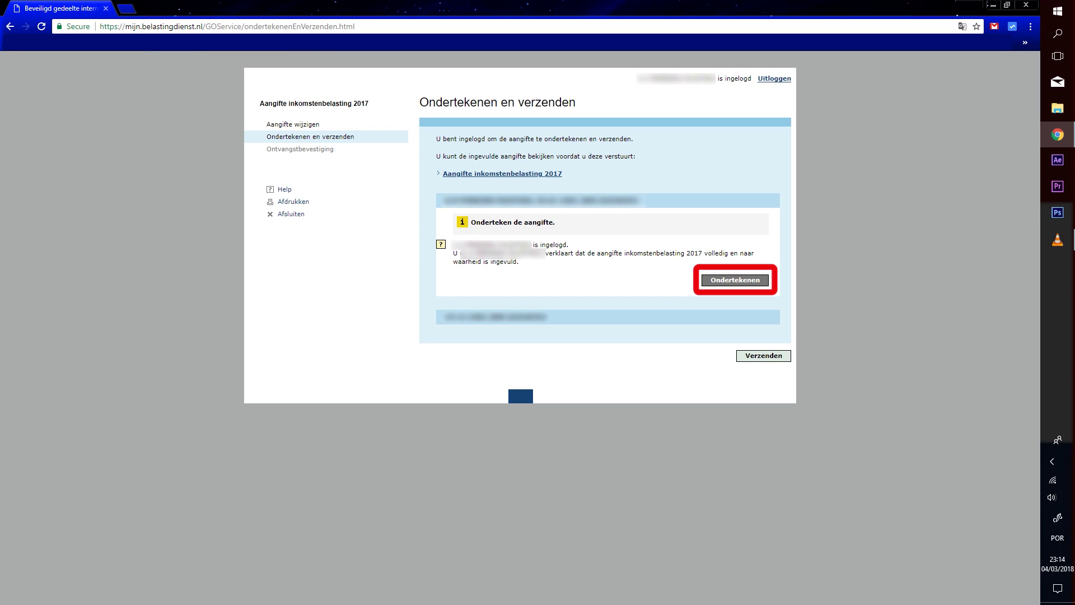
key(Return)
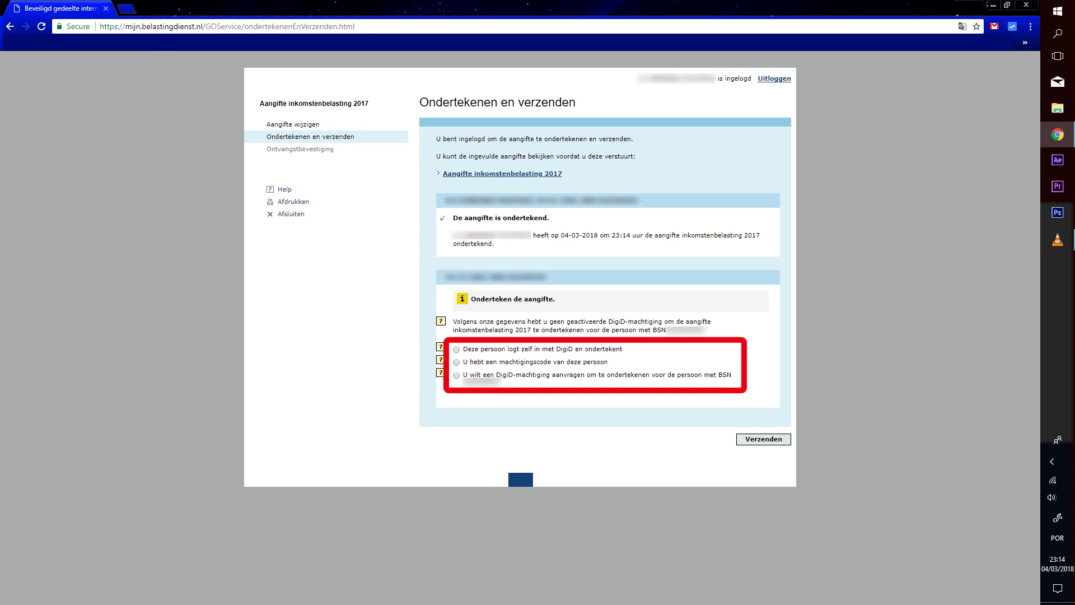
click(457, 349)
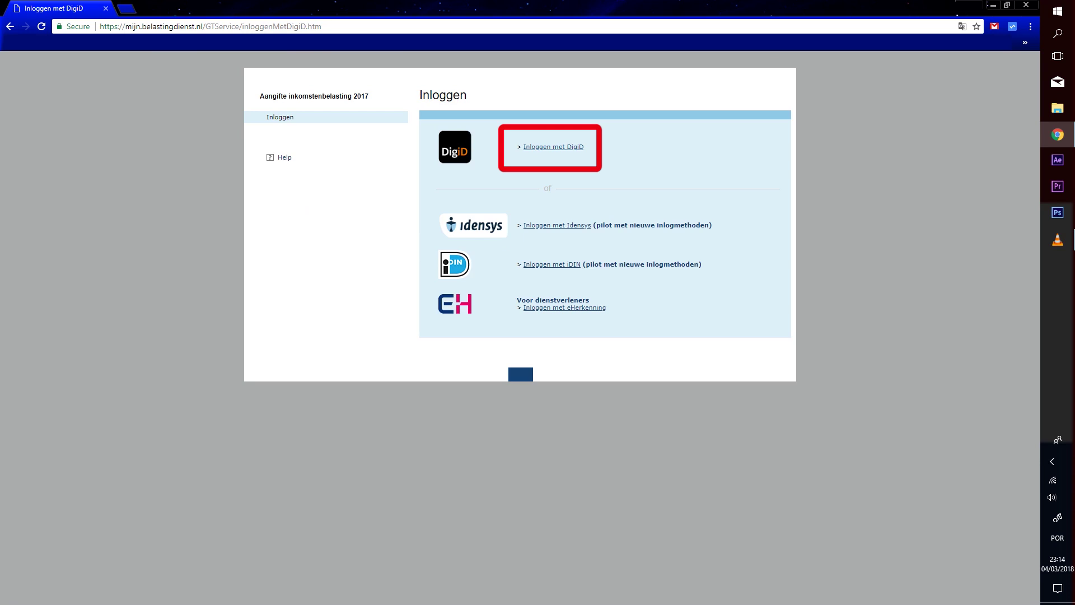
Log the partner in to DigiD by entering their username and password and submitting
click(553, 147)
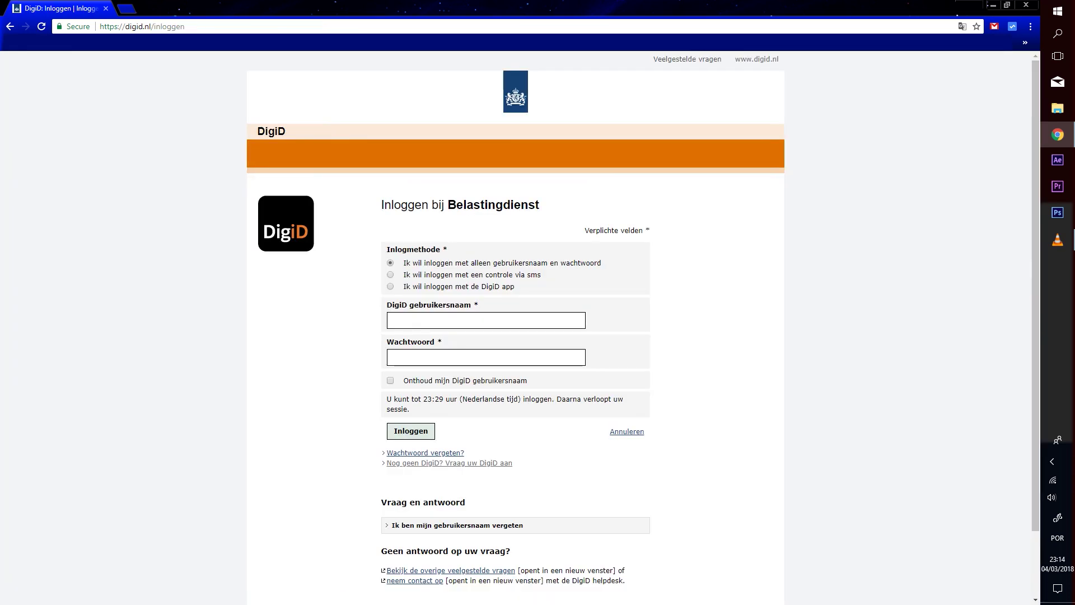
click(486, 320)
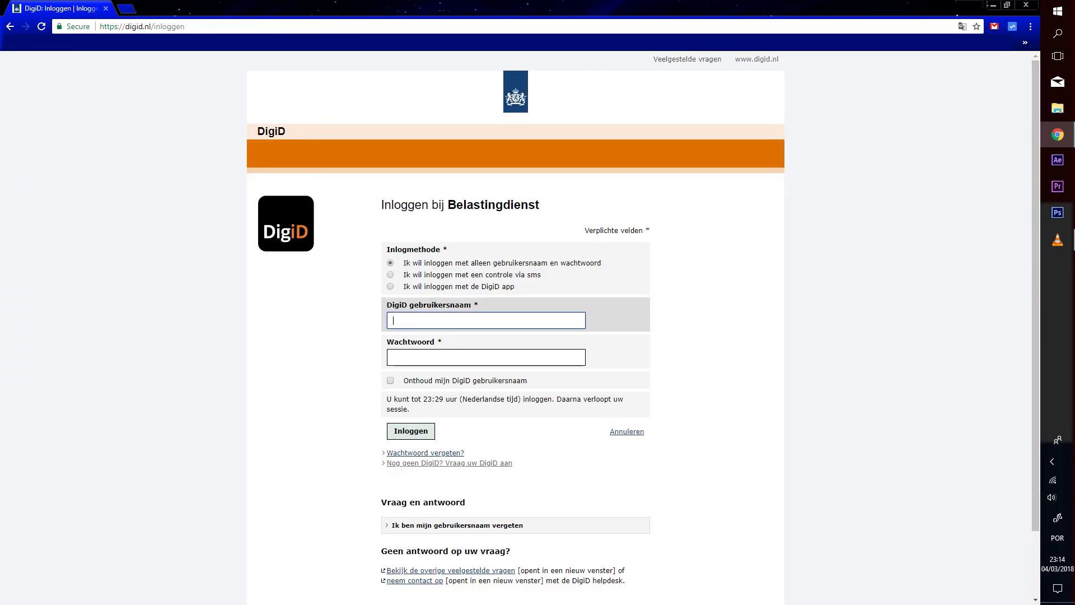
text(user)
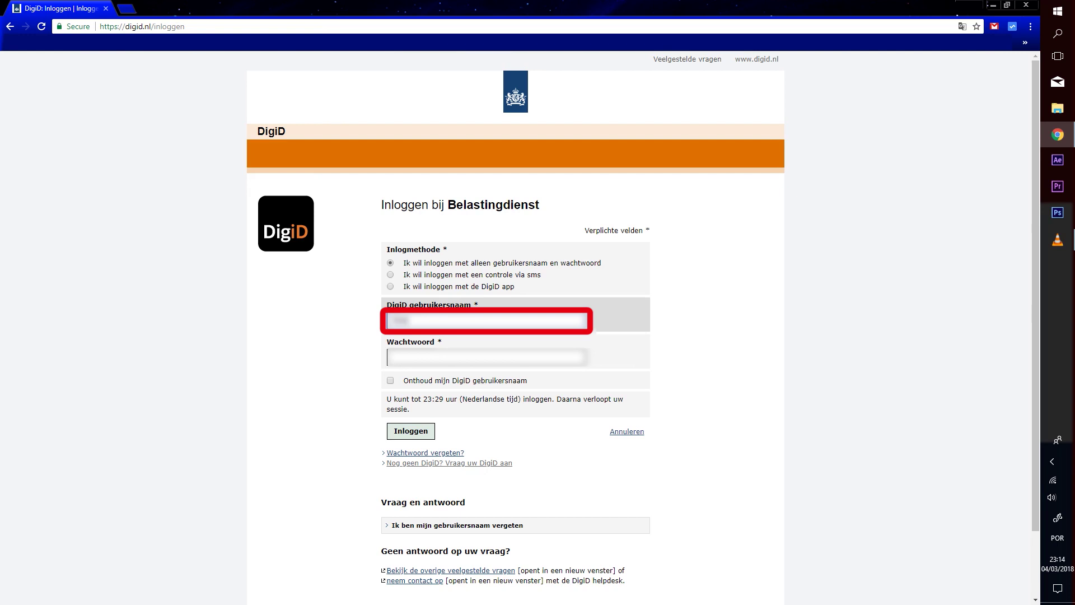
text(name123456)
key(Tab)
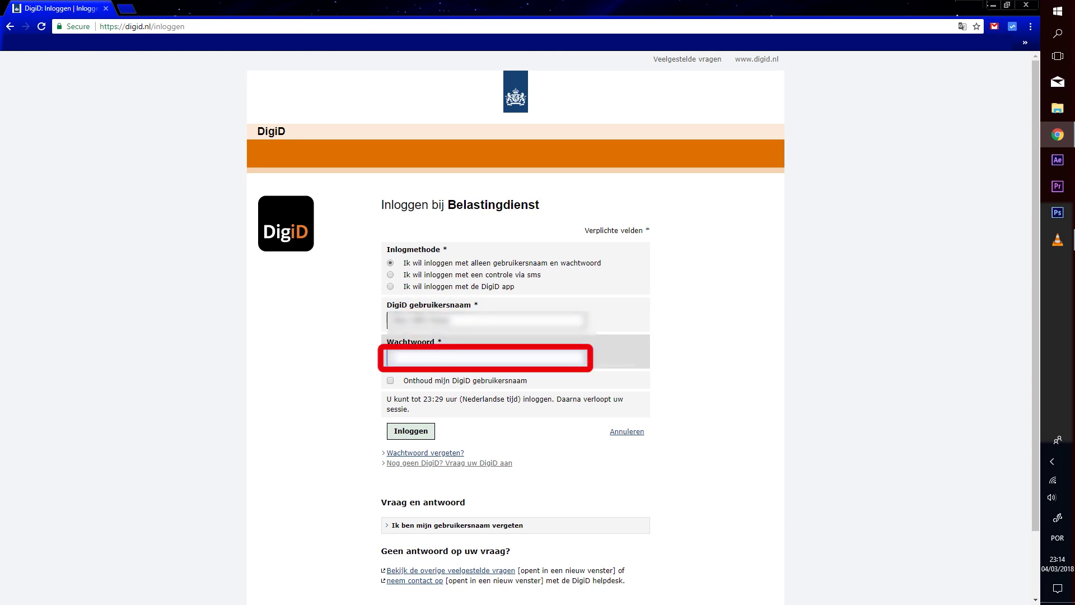
text(12345678)
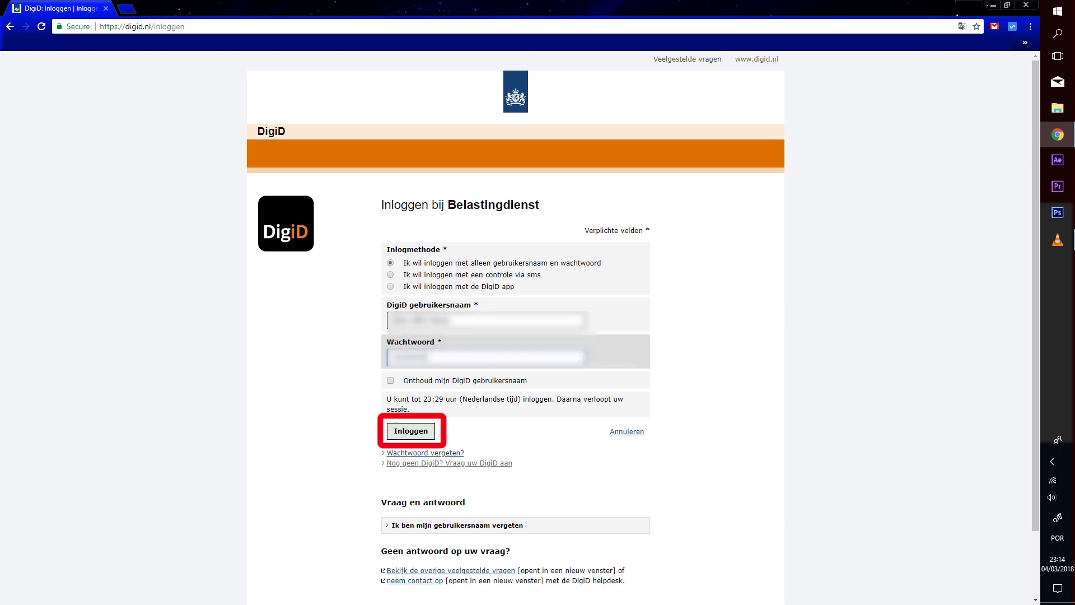
key(Return)
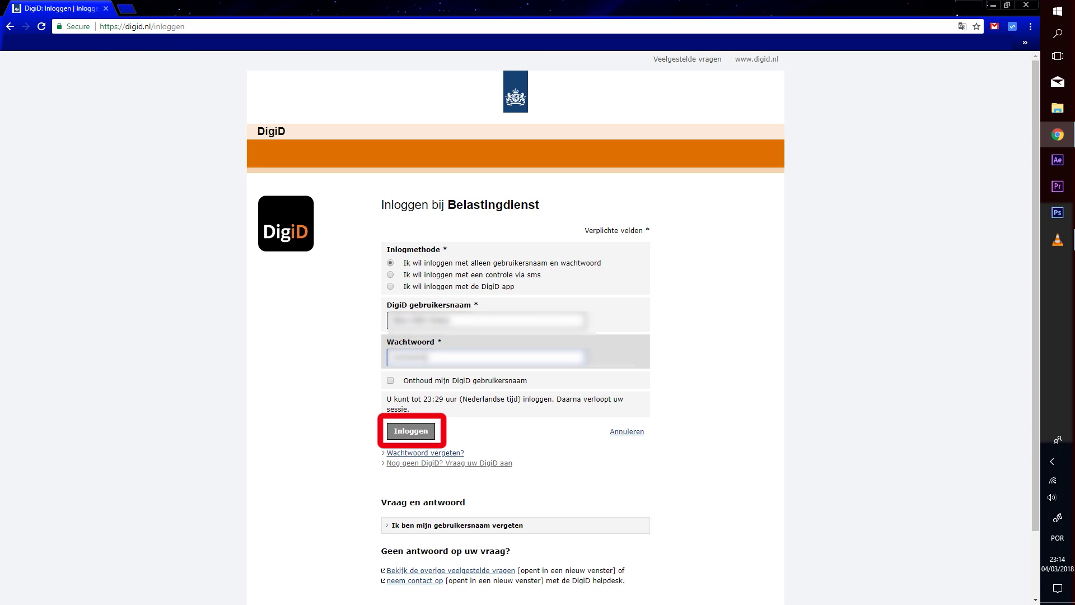